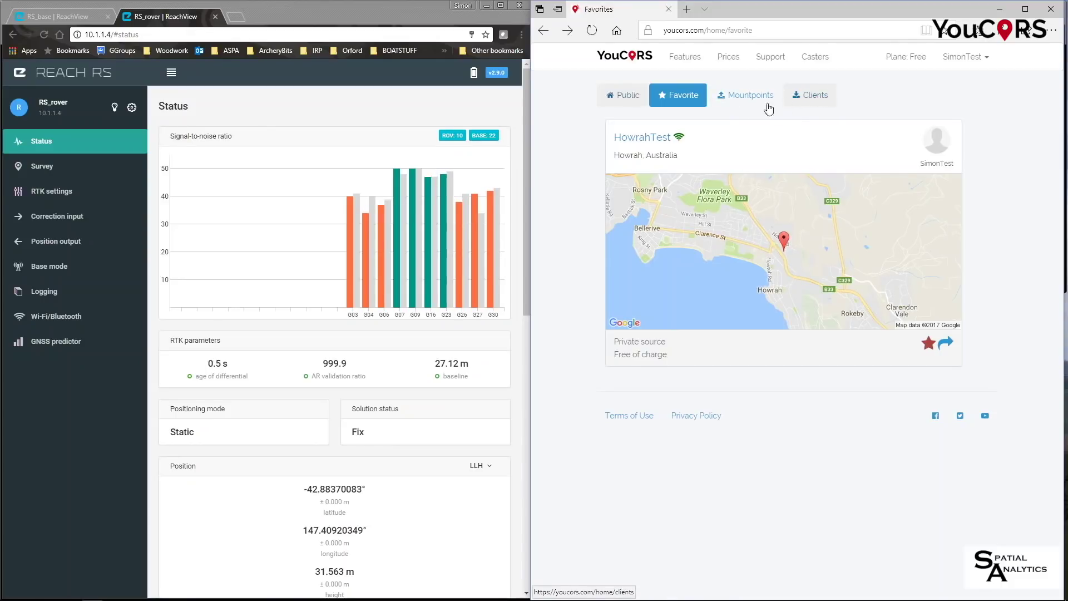
# - Review the RS_base Base mode page's LoRa corrections output at 916.5 MHz and 20 dBm
pyautogui.click(67, 19)
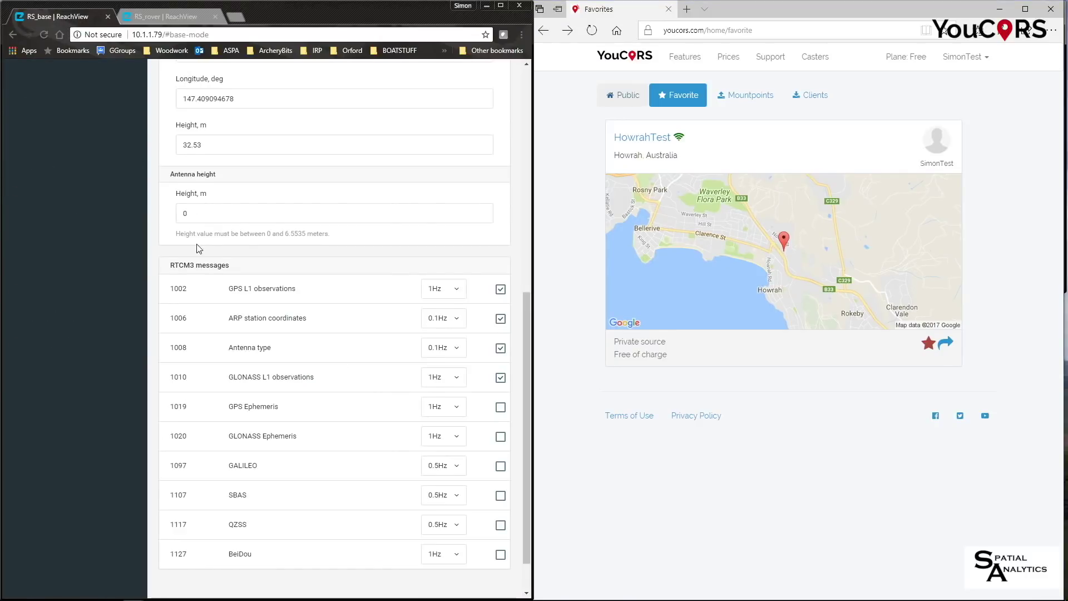
pyautogui.scroll(5, 201, 243)
pyautogui.scroll(2, 202, 243)
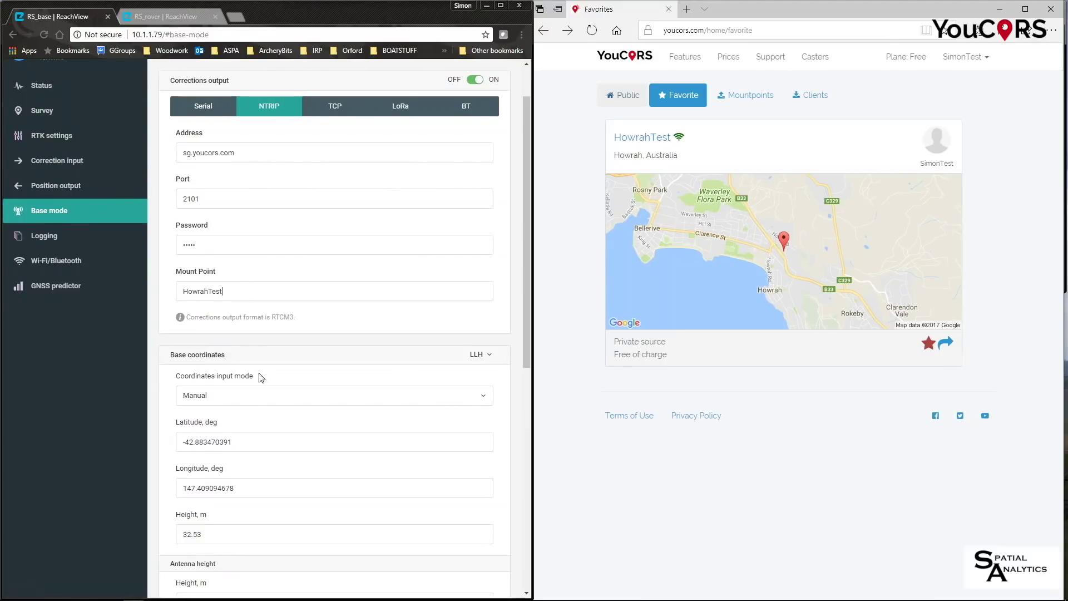
pyautogui.click(165, 16)
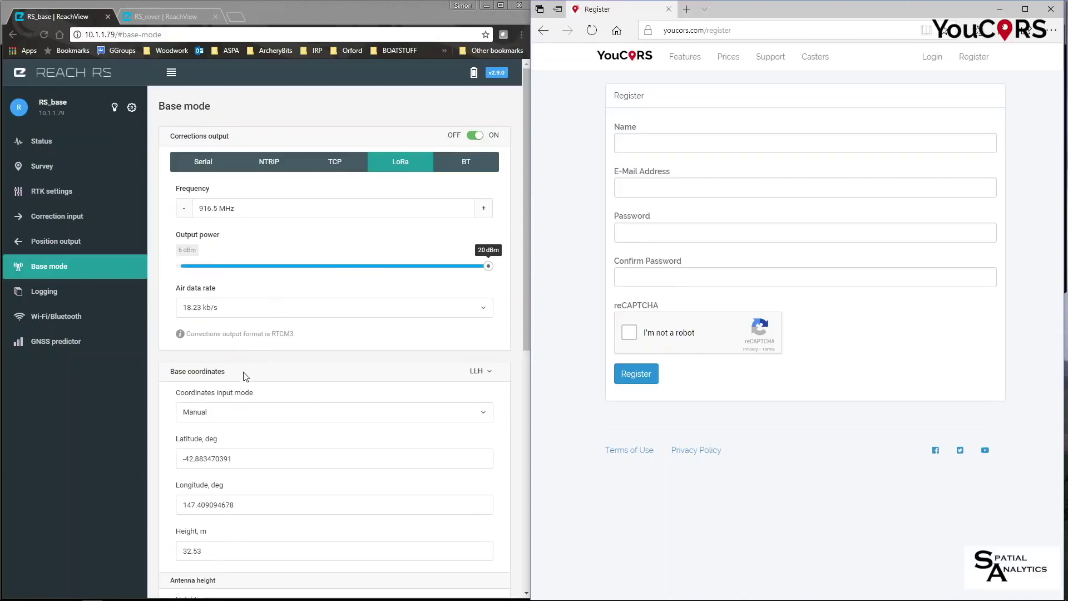
pyautogui.click(165, 18)
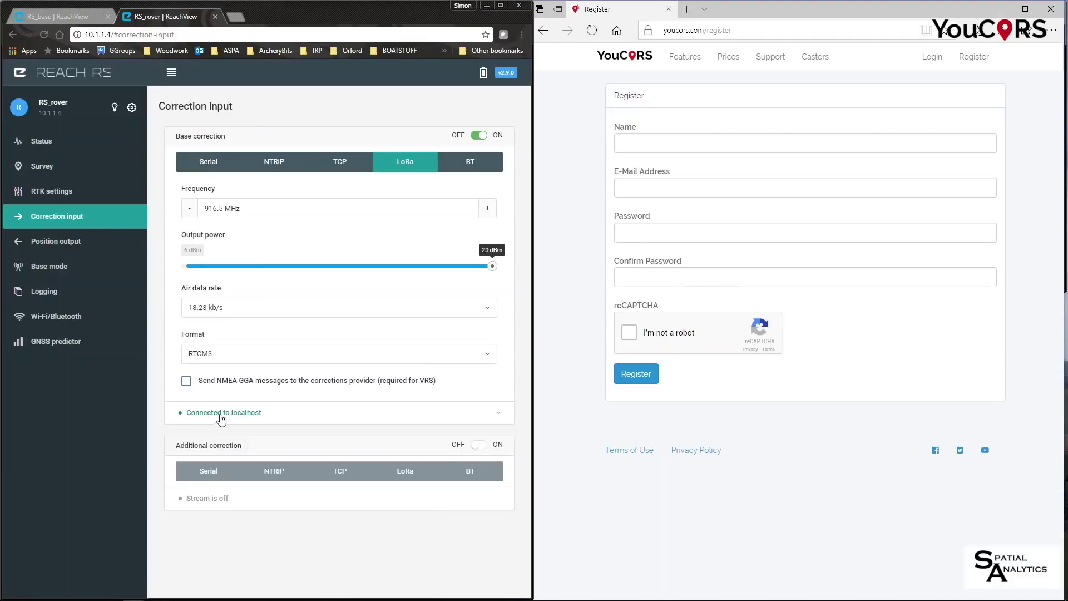
pyautogui.click(56, 148)
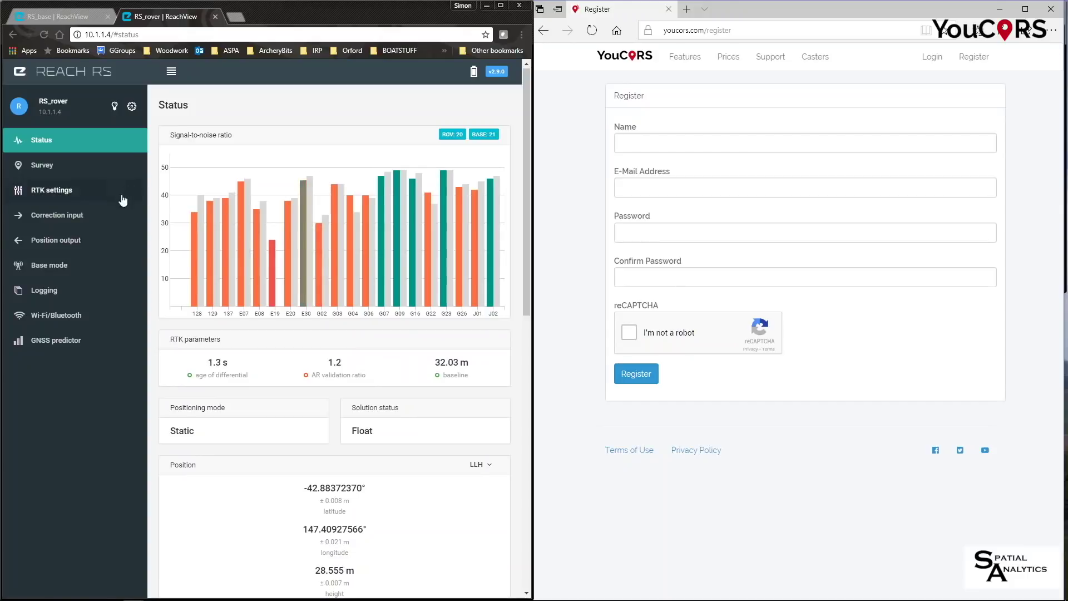
pyautogui.click(64, 16)
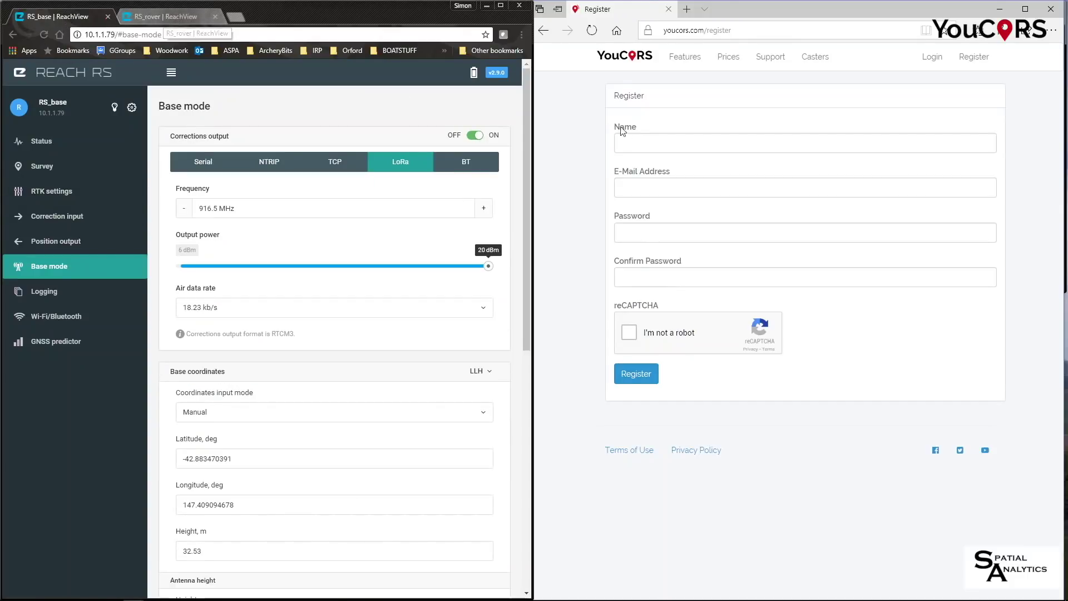
# - Fill in the account name, e-mail address, password and password confirmation
pyautogui.click(670, 145)
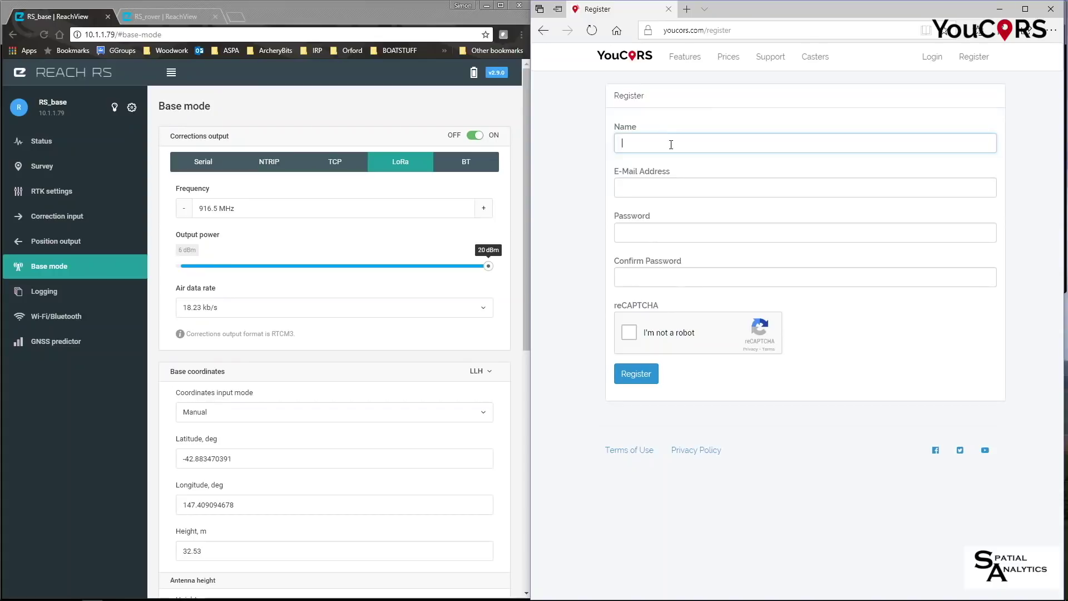
pyautogui.write('SimonTest')
pyautogui.click(684, 191)
pyautogui.write('simon')
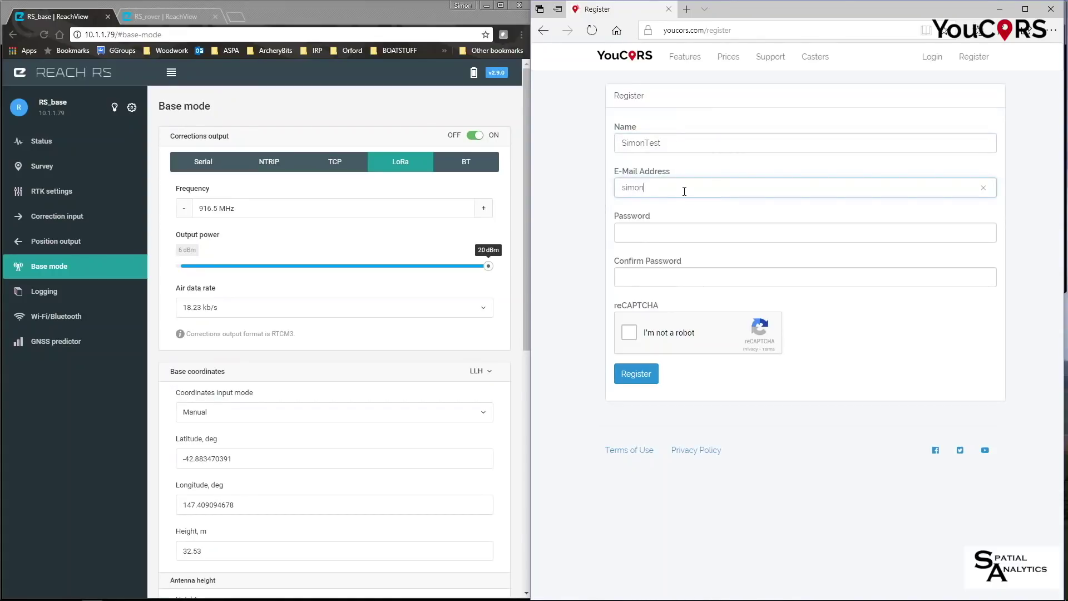
pyautogui.click(679, 233)
pyautogui.write('••••••')
pyautogui.click(678, 279)
pyautogui.write('••••••')
# - Pass reCAPTCHA, register the account and view its empty Mountpoints list
pyautogui.click(629, 333)
pyautogui.click(639, 378)
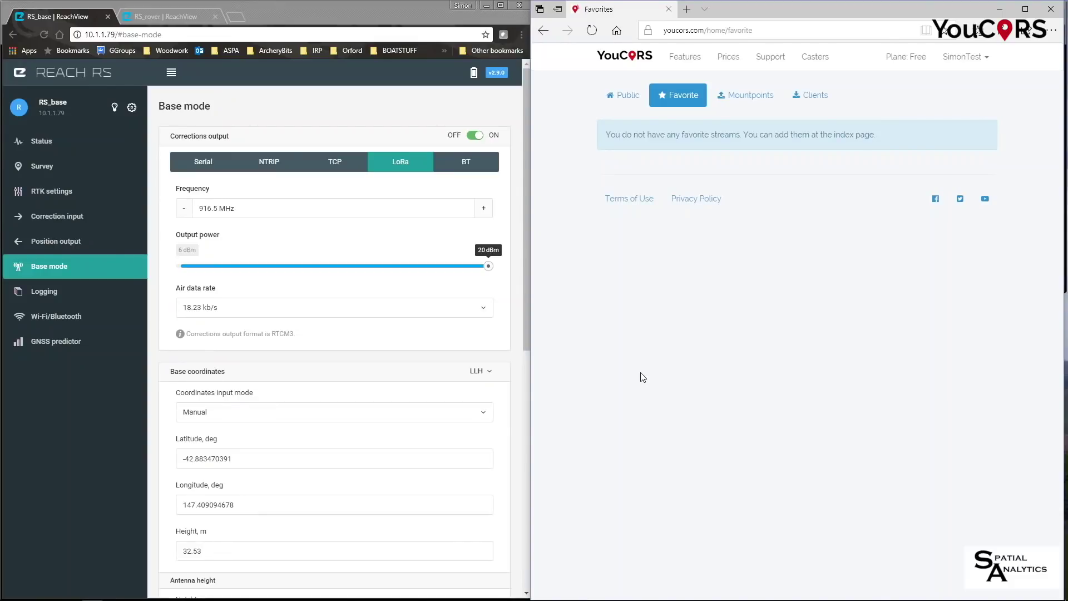
pyautogui.click(749, 99)
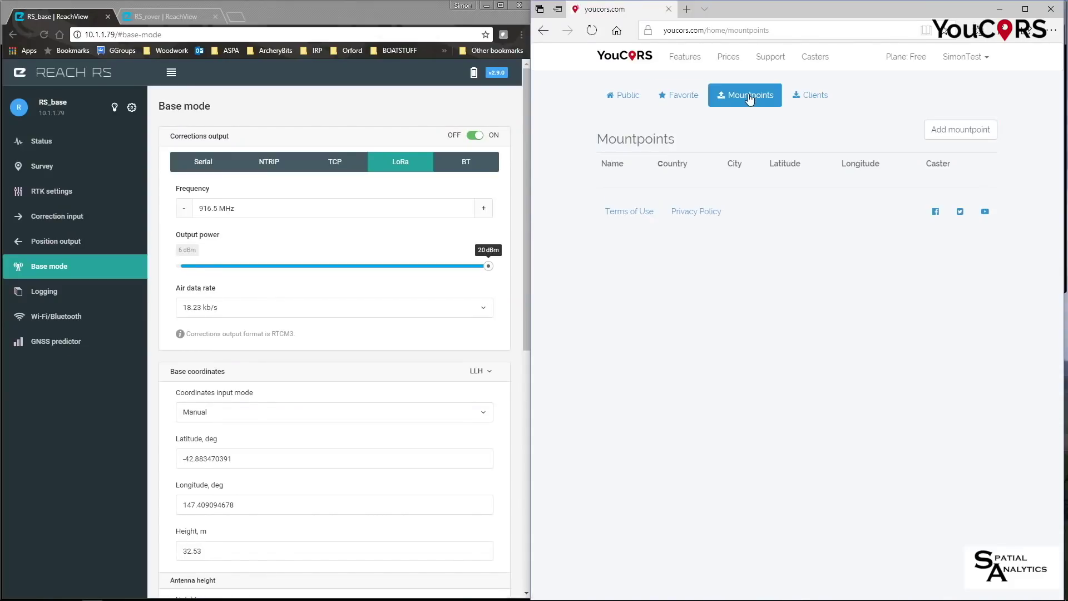
# - Create mountpoint HowrahTest on the YouCORS Singapore caster with its user and password
pyautogui.click(958, 134)
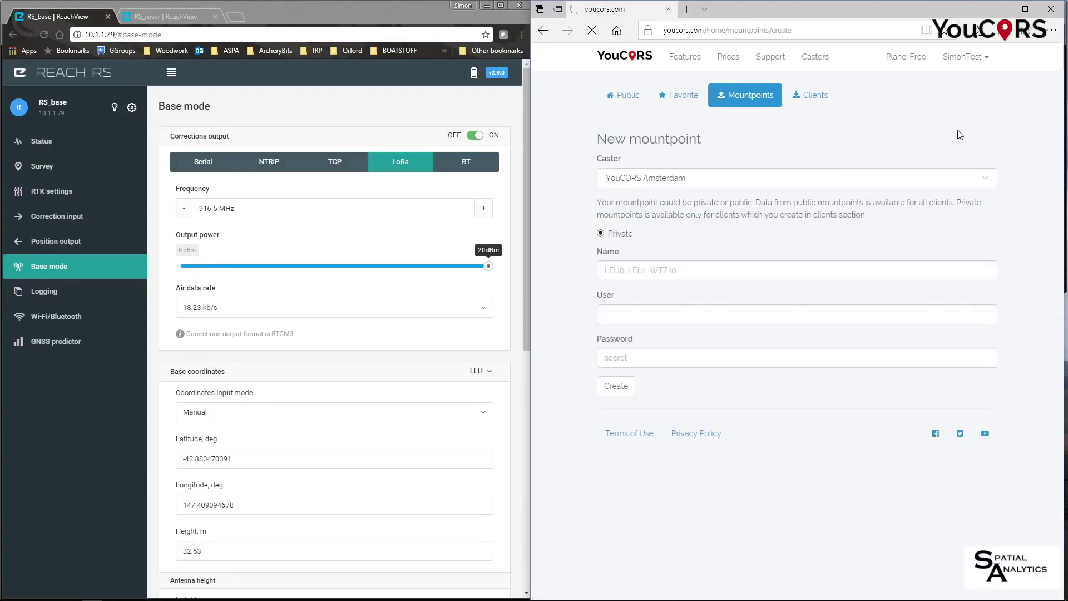
pyautogui.click(685, 185)
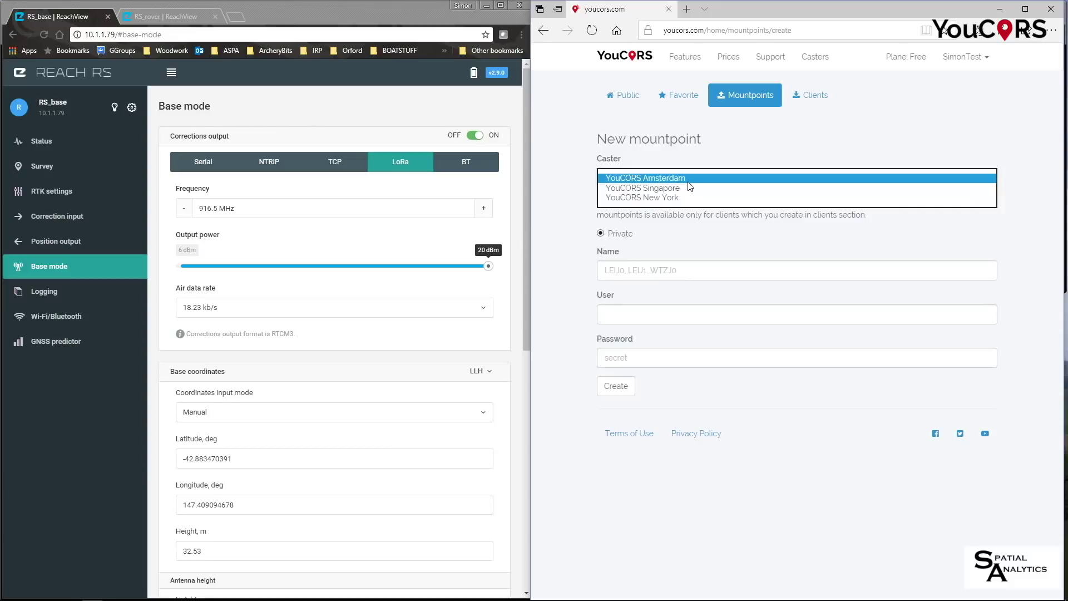
pyautogui.click(643, 189)
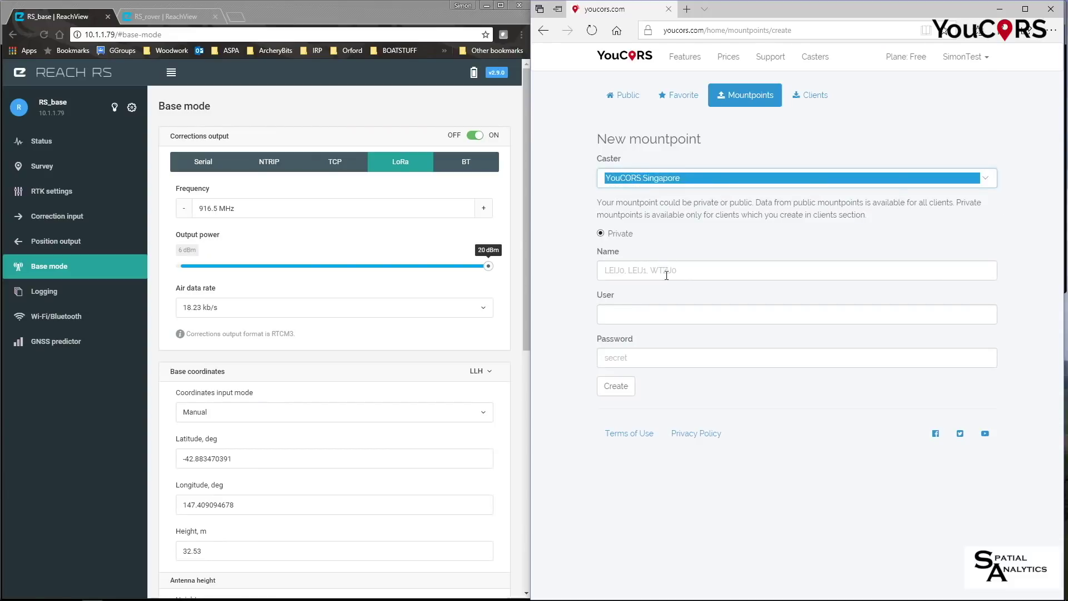
pyautogui.click(689, 272)
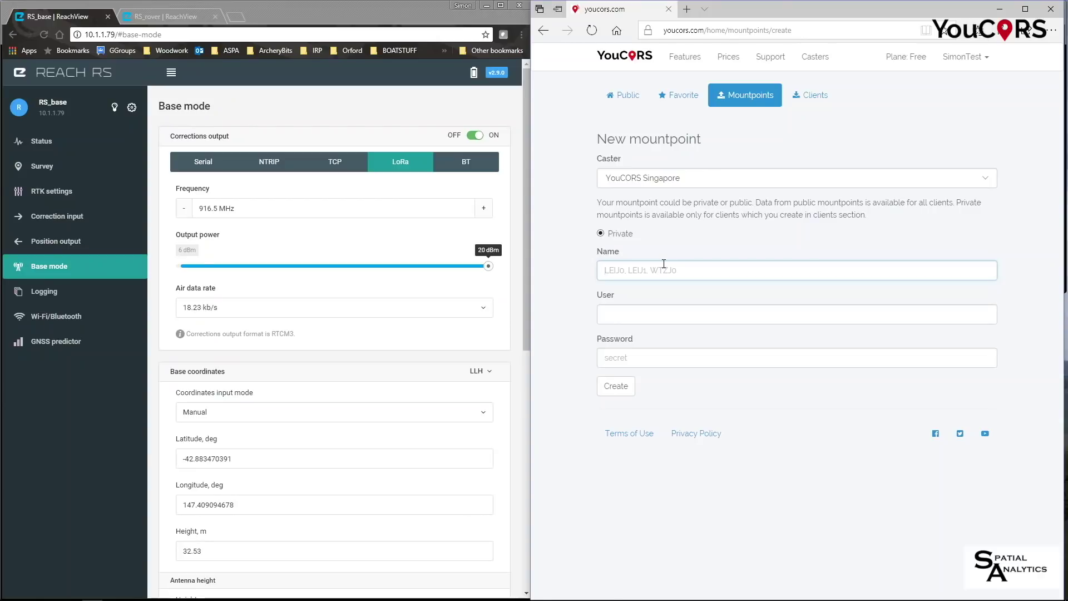
pyautogui.write('HowrahTest')
pyautogui.click(656, 313)
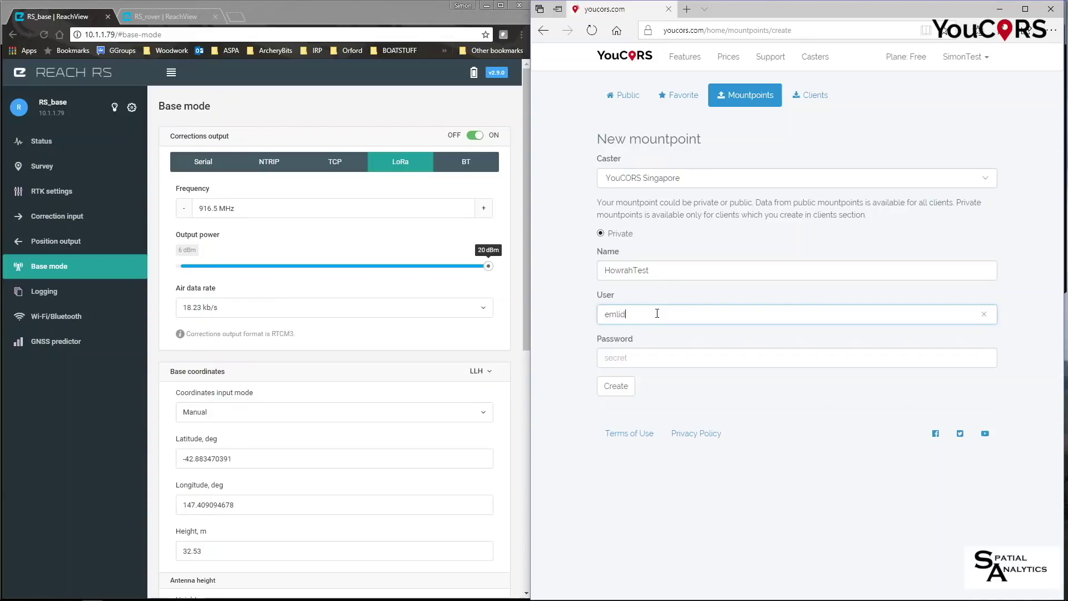
pyautogui.click(634, 357)
pyautogui.write('e')
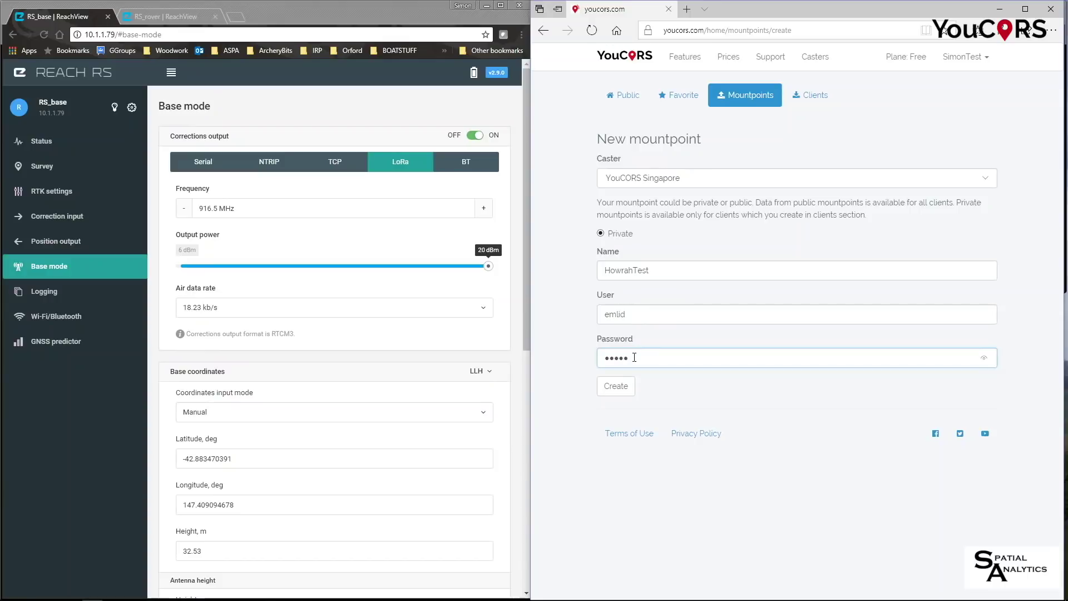
pyautogui.click(623, 387)
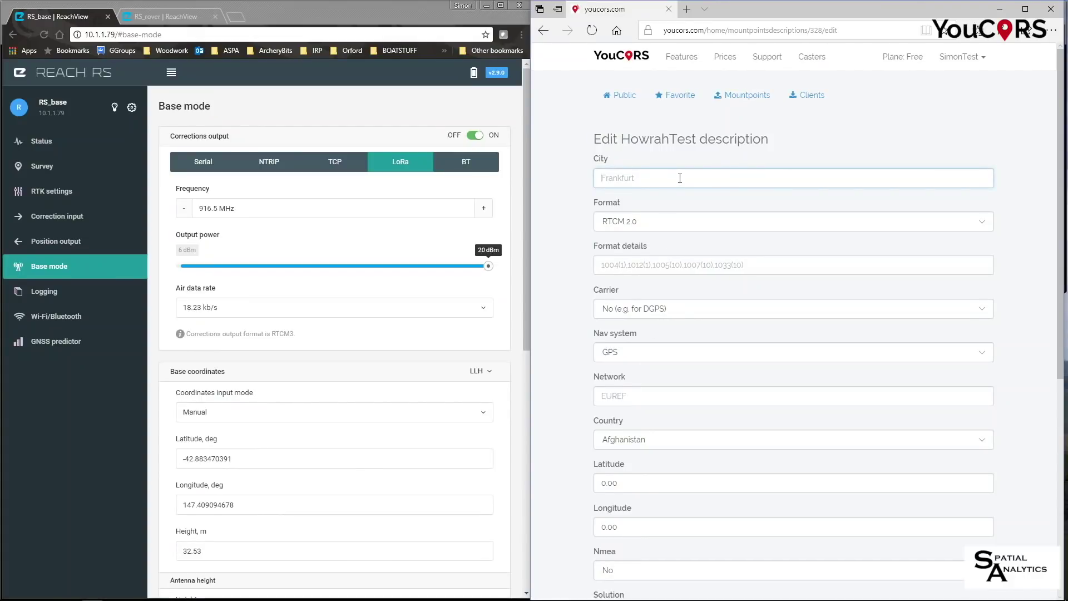
# - Set city Howrah, format RTCM 3.2, carrier Yes L1 for RTK and navigation GPS + GLO
pyautogui.write('Howrah')
pyautogui.click(667, 228)
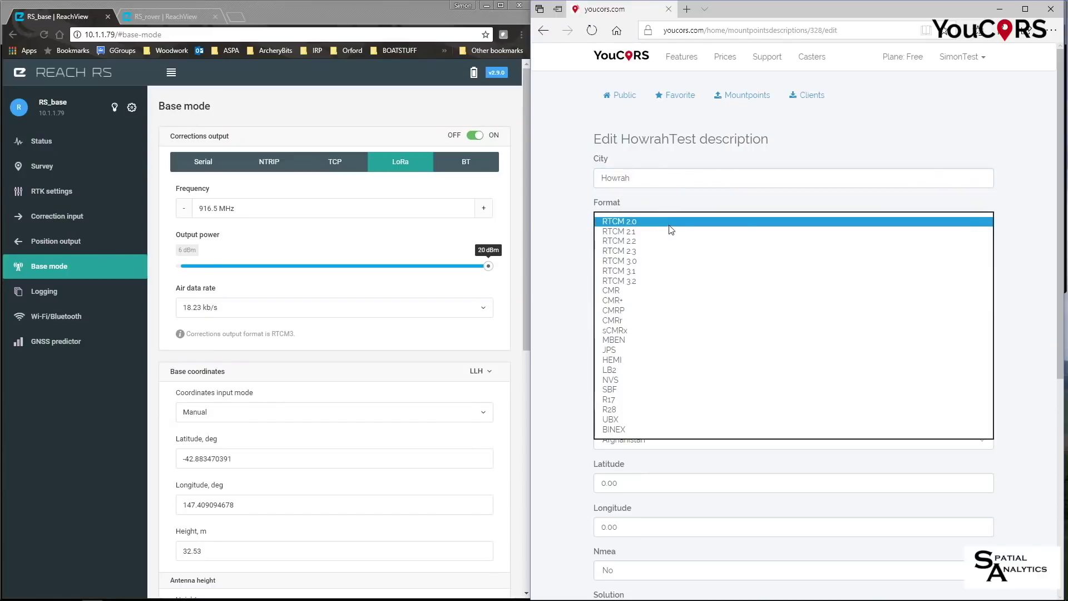
pyautogui.click(644, 281)
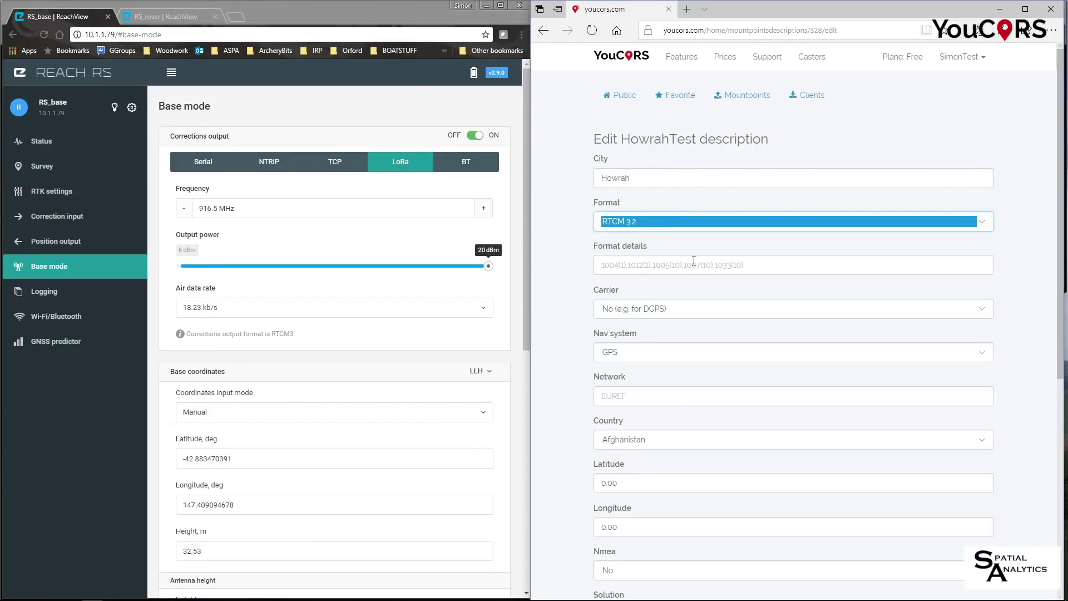
pyautogui.click(678, 311)
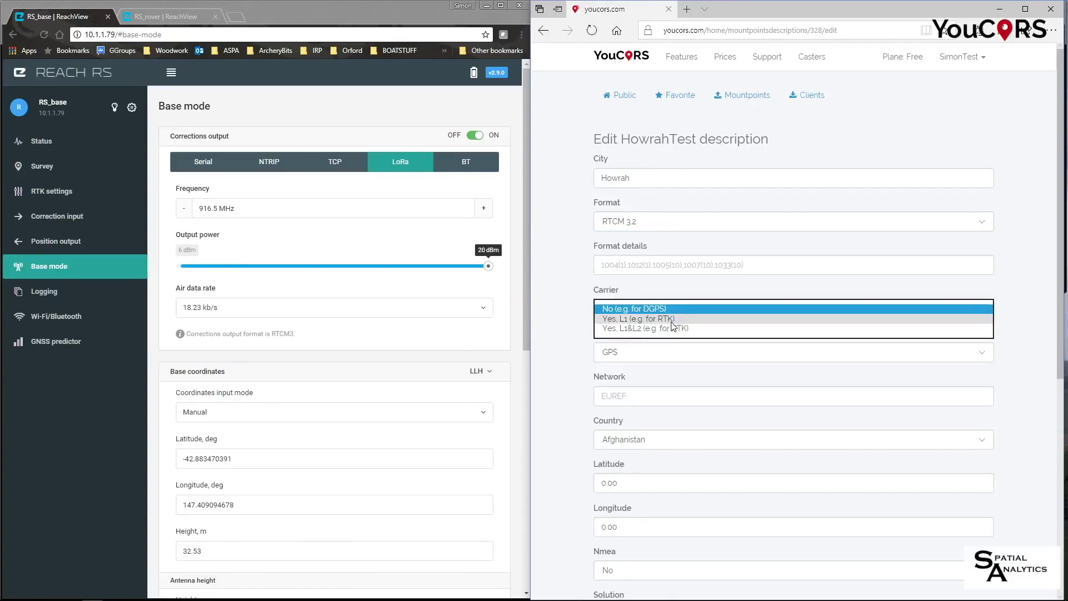
pyautogui.click(669, 319)
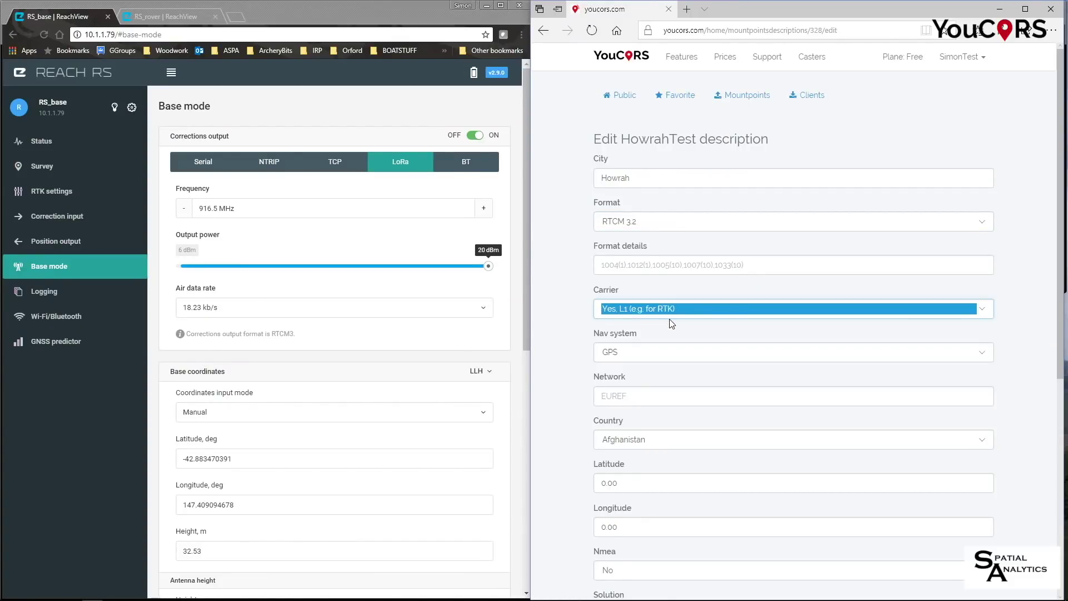
pyautogui.click(651, 354)
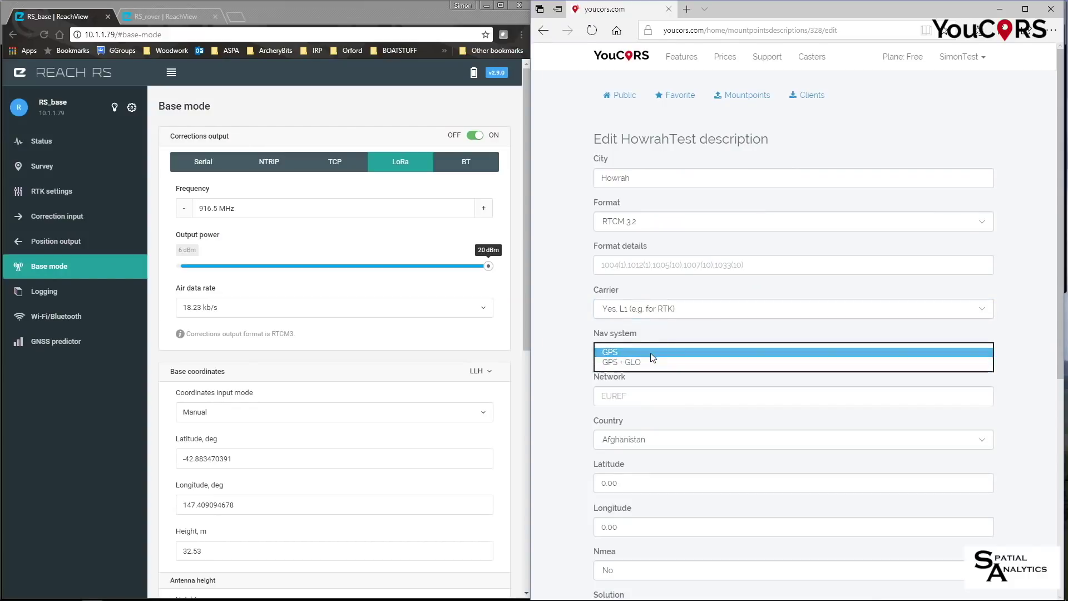
pyautogui.click(652, 367)
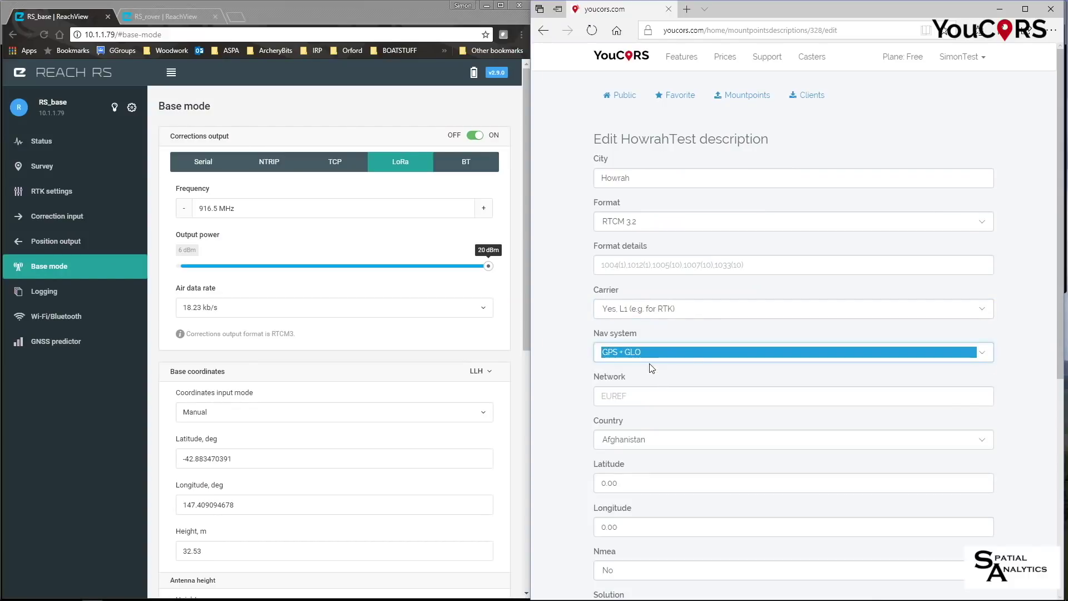
# - Enter network GDA94, choose country Australia and begin the negative latitude
pyautogui.click(644, 396)
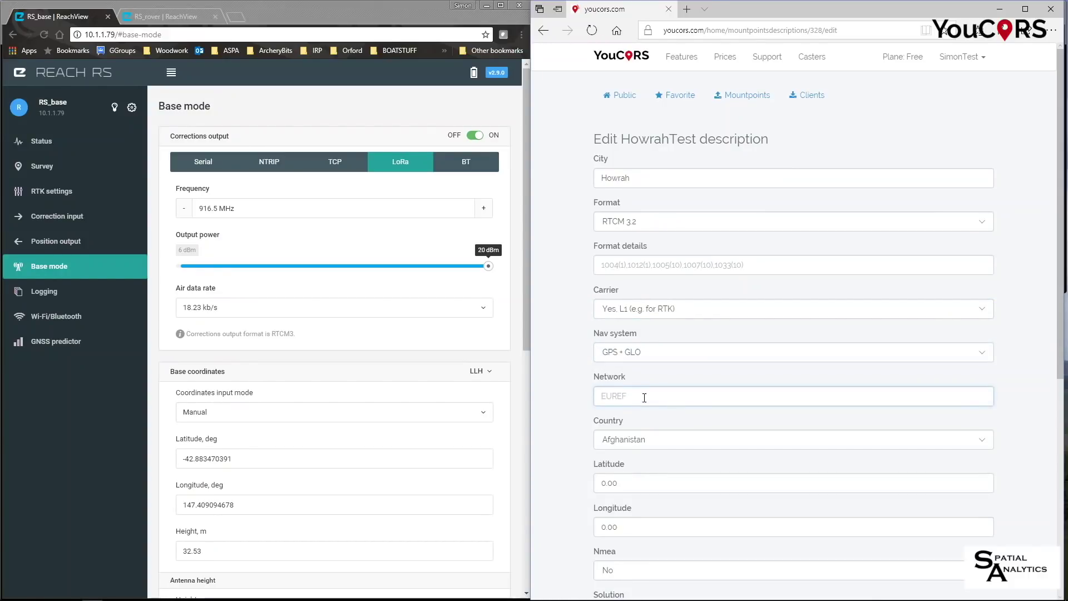
pyautogui.write('GD')
pyautogui.write('A98')
pyautogui.write('4')
pyautogui.click(645, 440)
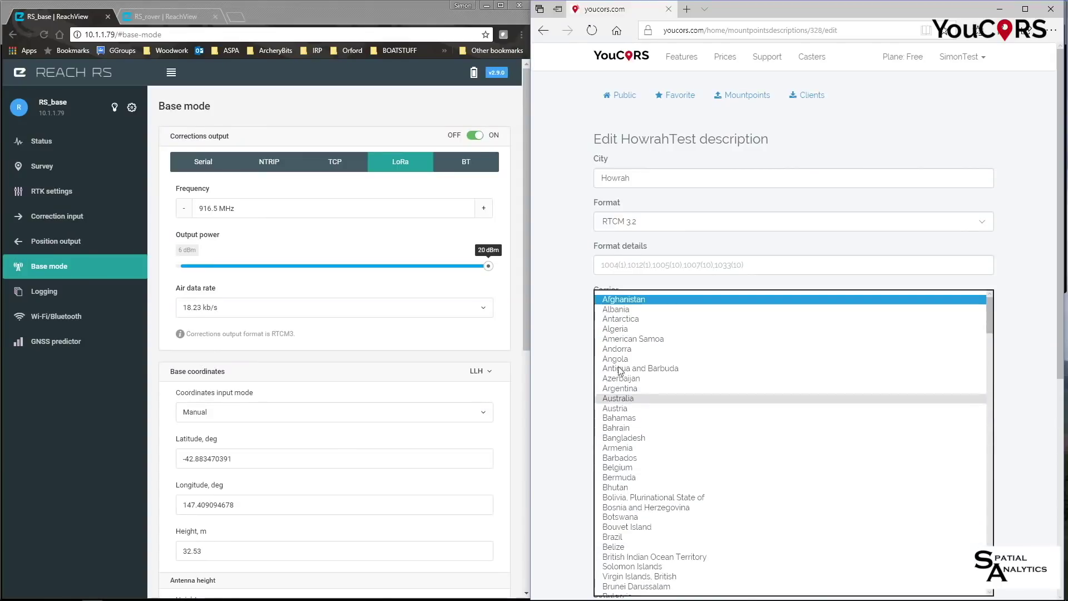
pyautogui.click(620, 398)
pyautogui.tripleClick(634, 486)
pyautogui.write('-42.88347')
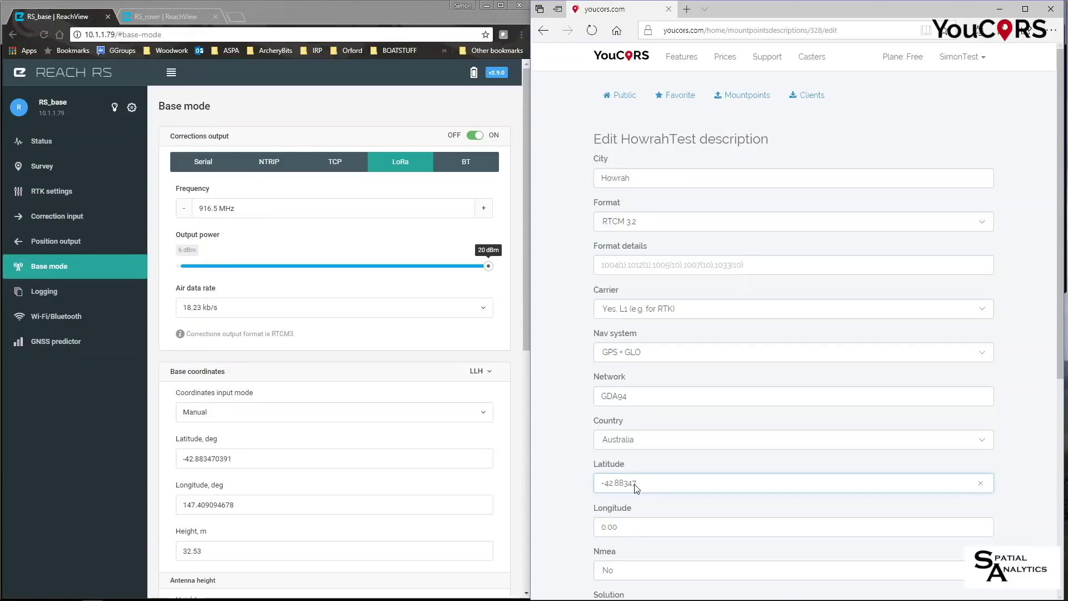
# - Complete latitude -42.883470391 and replace longitude with 147.409094678
pyautogui.write('91')
pyautogui.doubleClick(627, 529)
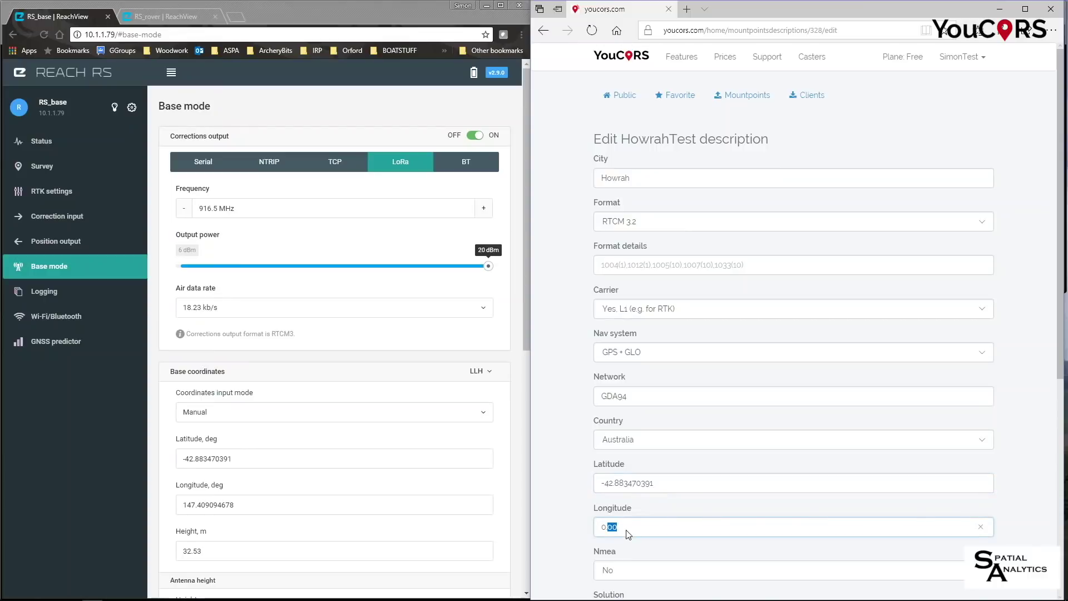
pyautogui.hotkey('ctrl', 'a')
pyautogui.write('147.4090946')
# - Keep Nmea at No and enter generator Reach RS
pyautogui.click(637, 565)
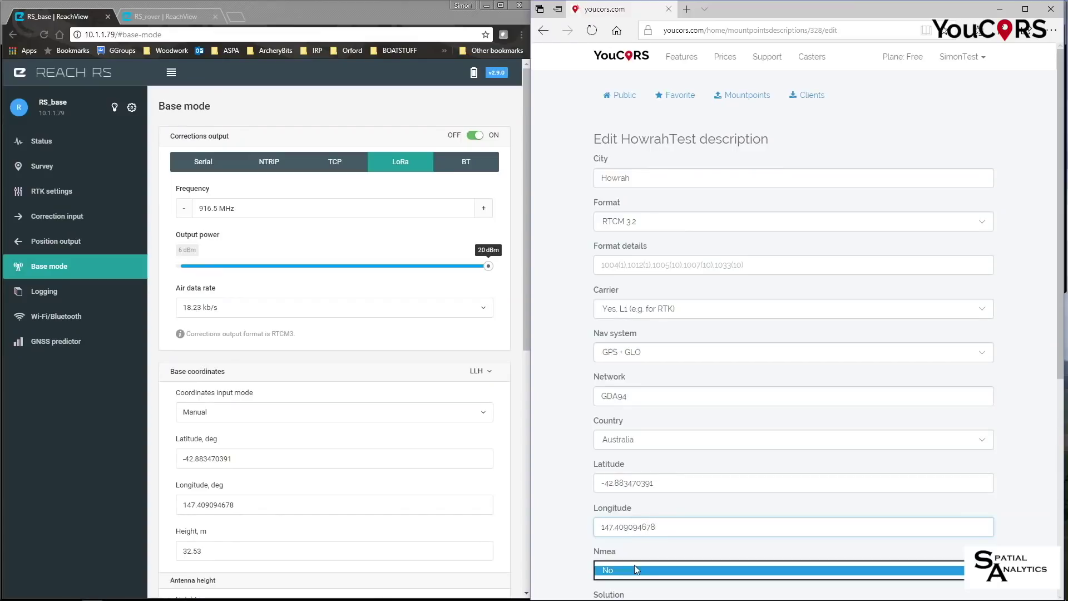
pyautogui.click(704, 485)
pyautogui.scroll(-4, 702, 478)
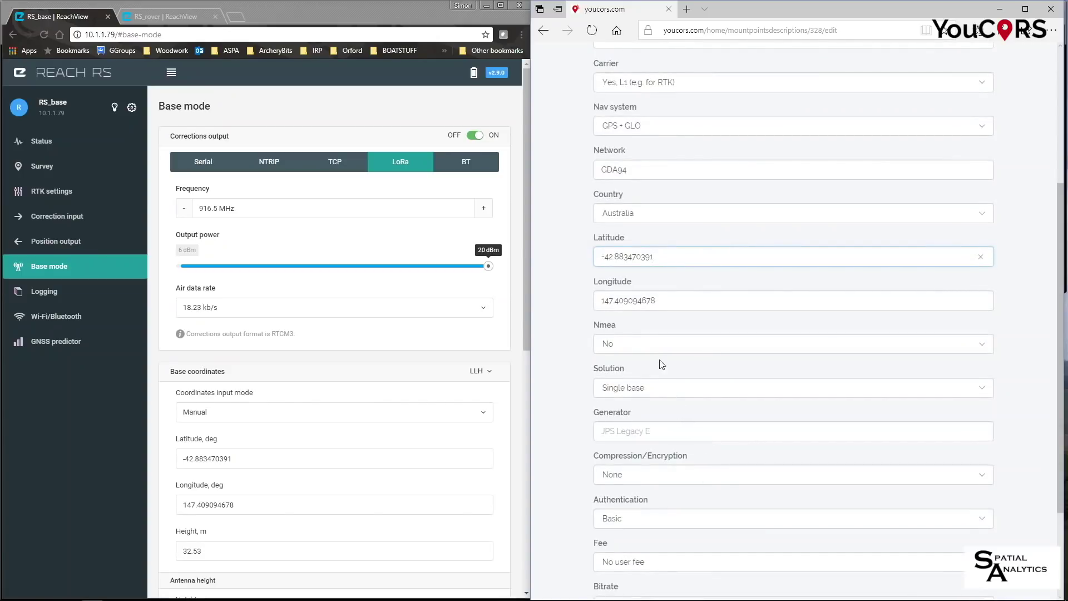
pyautogui.click(661, 352)
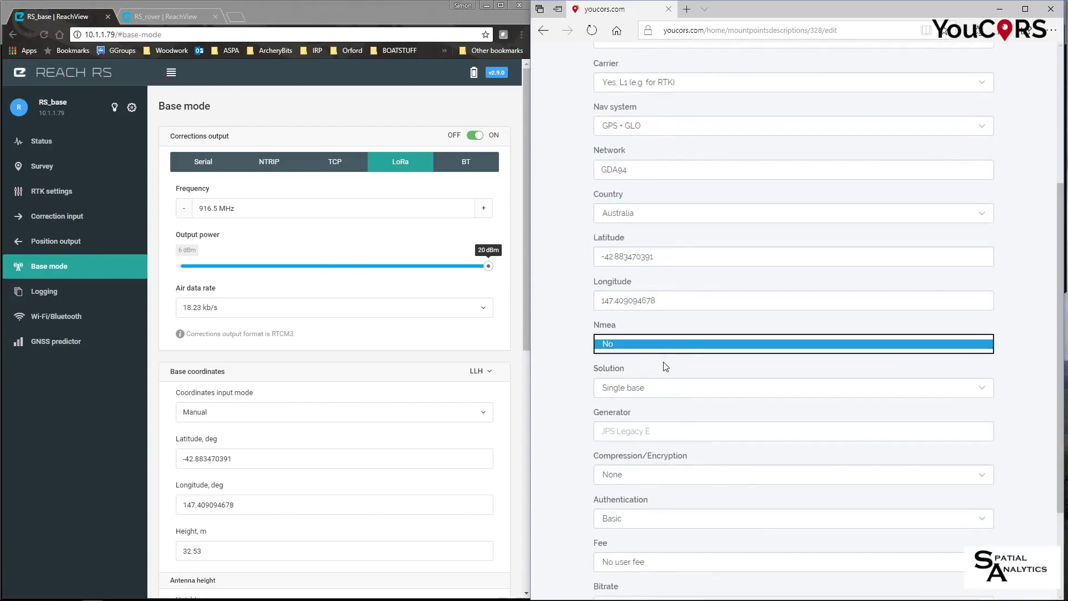
pyautogui.click(664, 364)
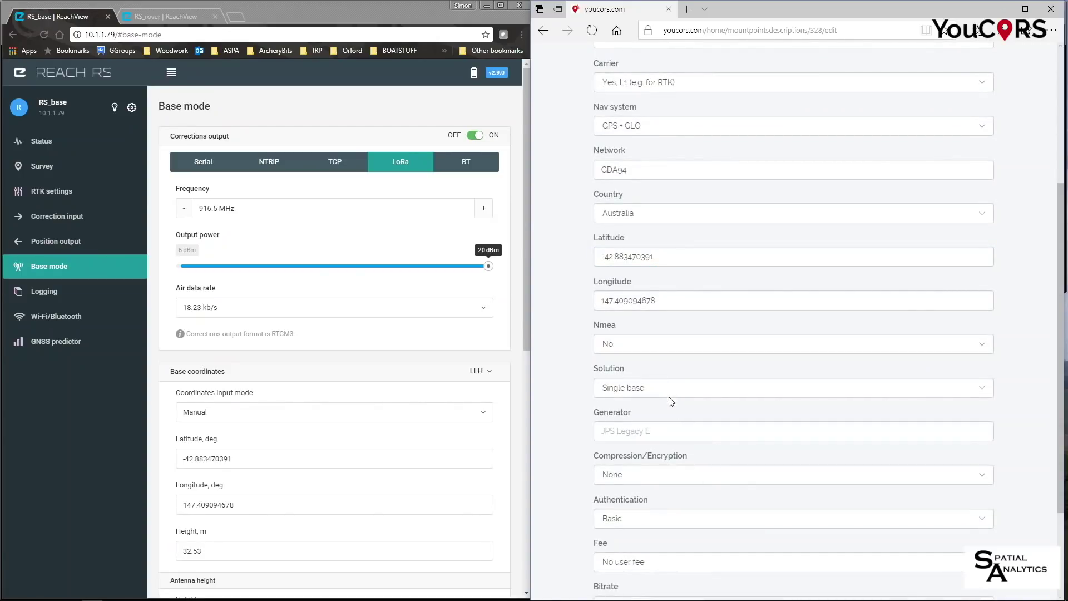
pyautogui.click(655, 436)
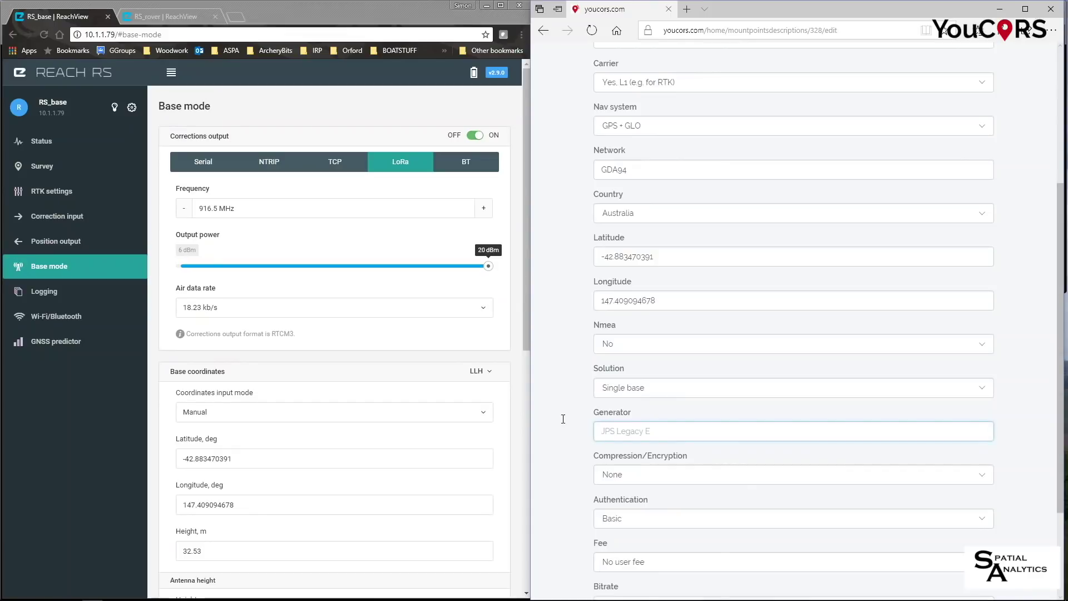
pyautogui.write('R')
pyautogui.write('h Rs')
pyautogui.scroll(-3, 653, 479)
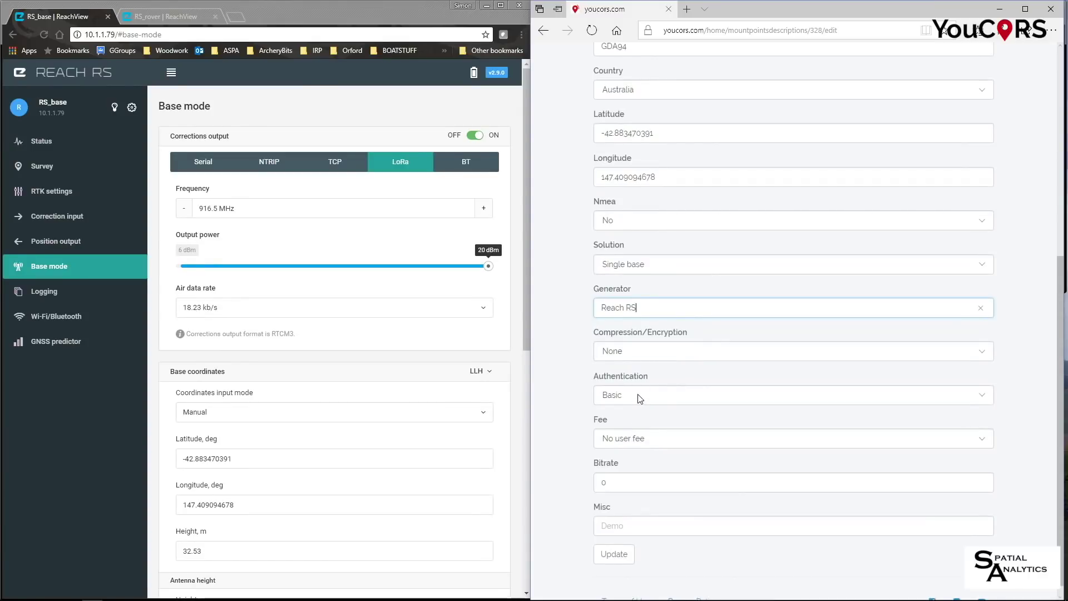
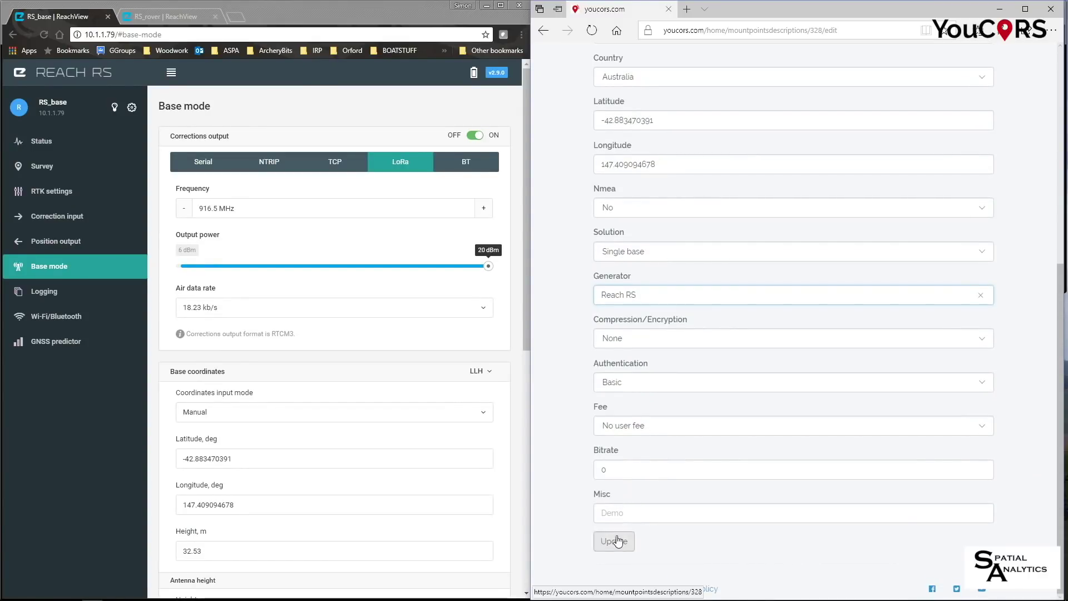
# - Set the HowrahTest mountpoint's Misc note to 'Test Station' and save the description
pyautogui.click(636, 512)
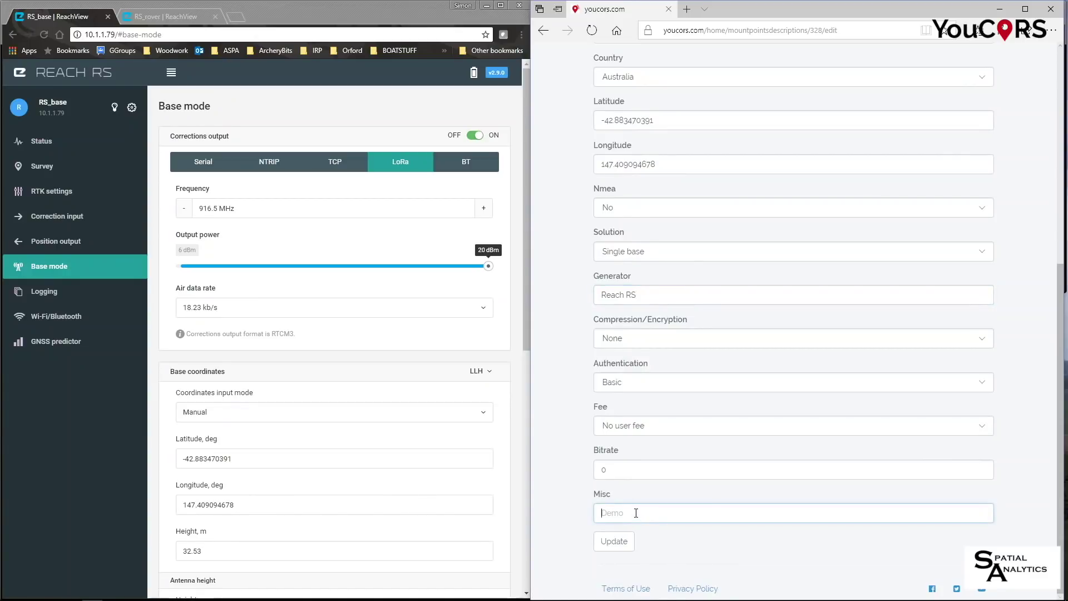
pyautogui.write('Test Station')
pyautogui.click(615, 542)
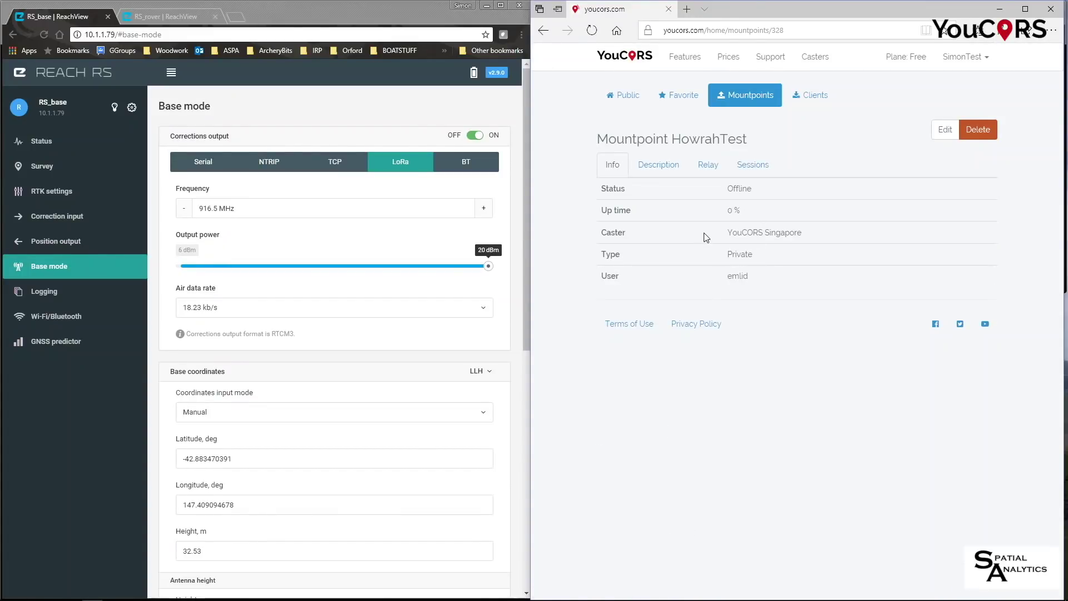
pyautogui.click(269, 166)
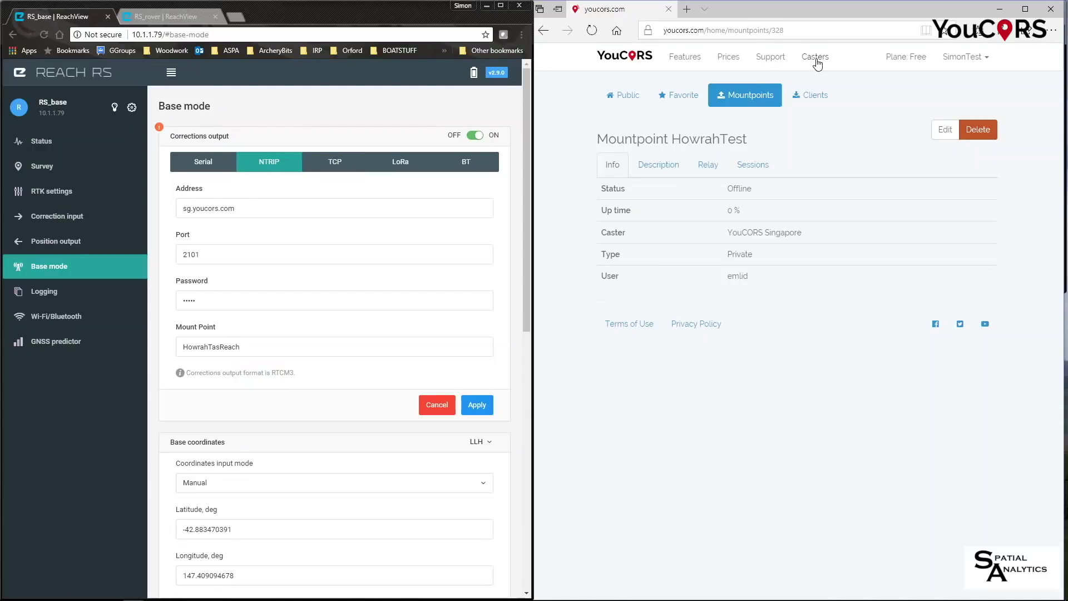
pyautogui.click(815, 57)
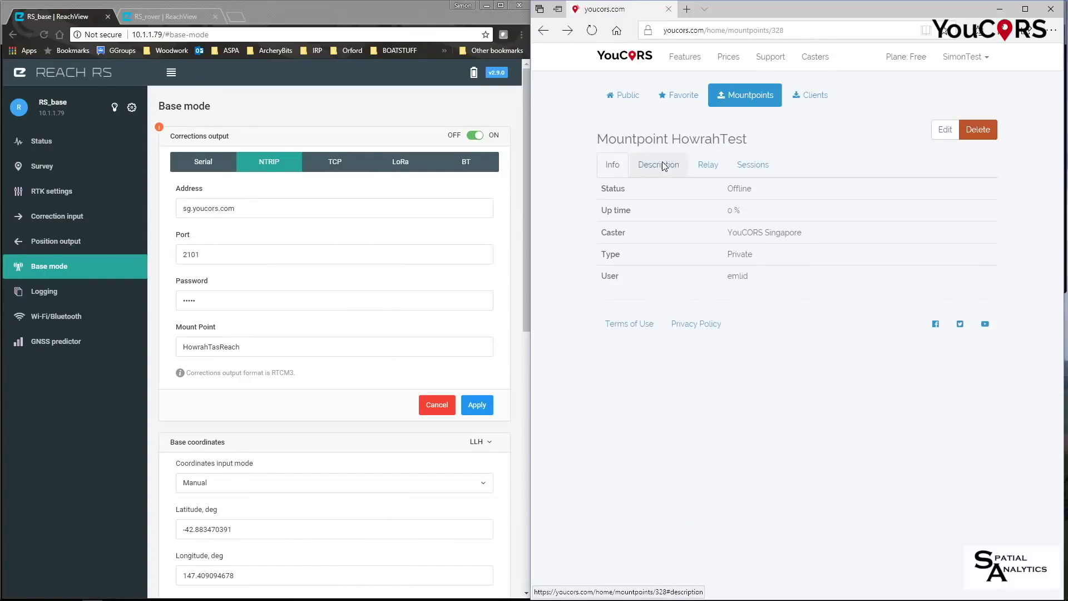
pyautogui.click(661, 165)
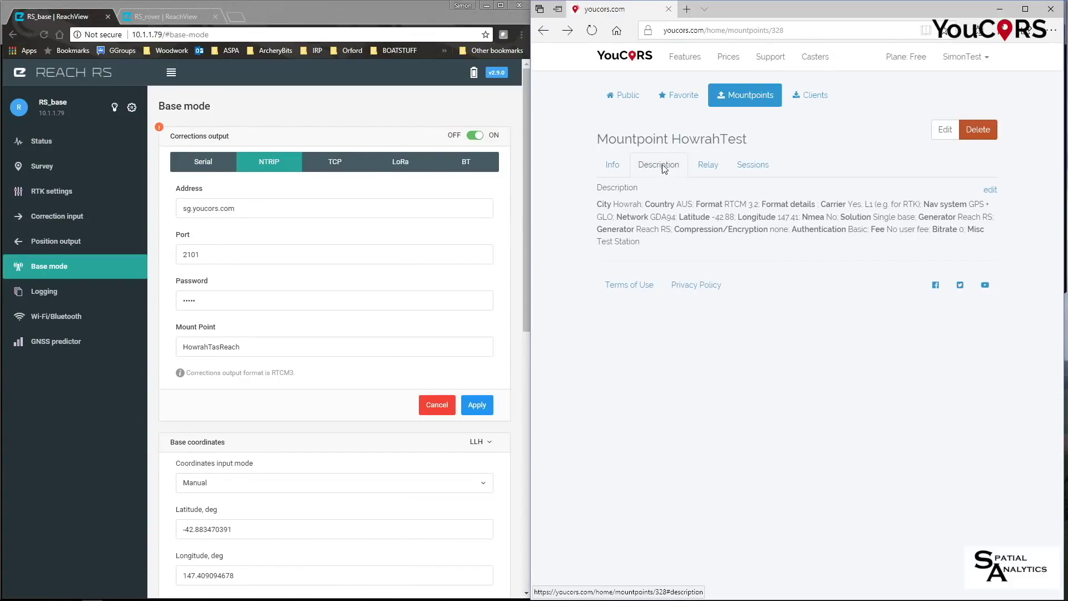
pyautogui.click(706, 177)
# - Replace the base's NTRIP mount point HowrahTasReach with HowrahTest and apply
pyautogui.moveTo(240, 347); pyautogui.dragTo(165, 347)
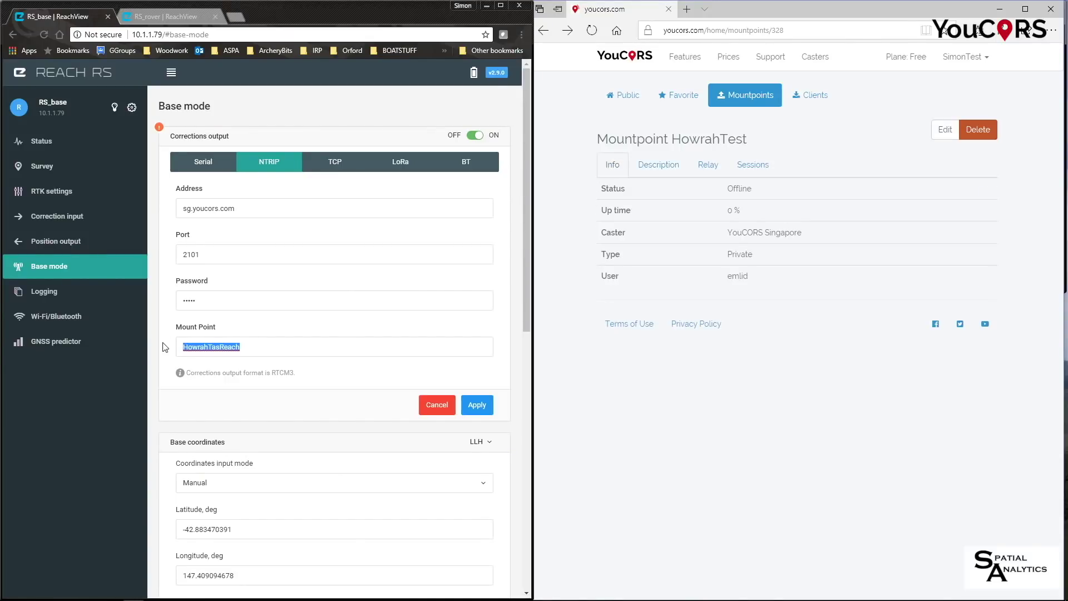
pyautogui.write('Howr')
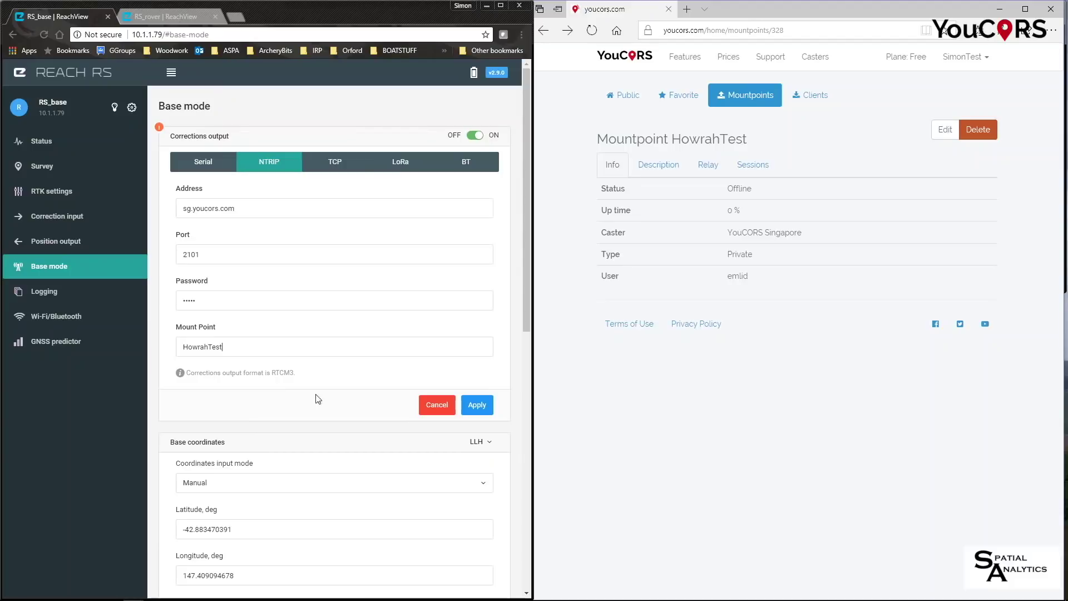
pyautogui.click(477, 406)
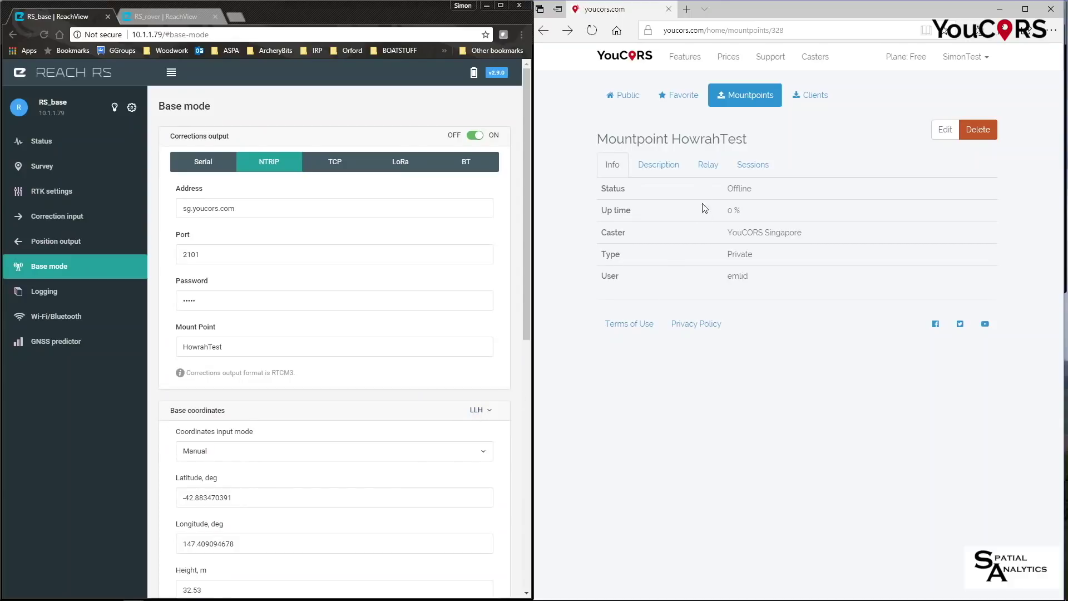
# - Verify HowrahTest has an open session in YouCORS, then bring up the New client form
pyautogui.click(815, 97)
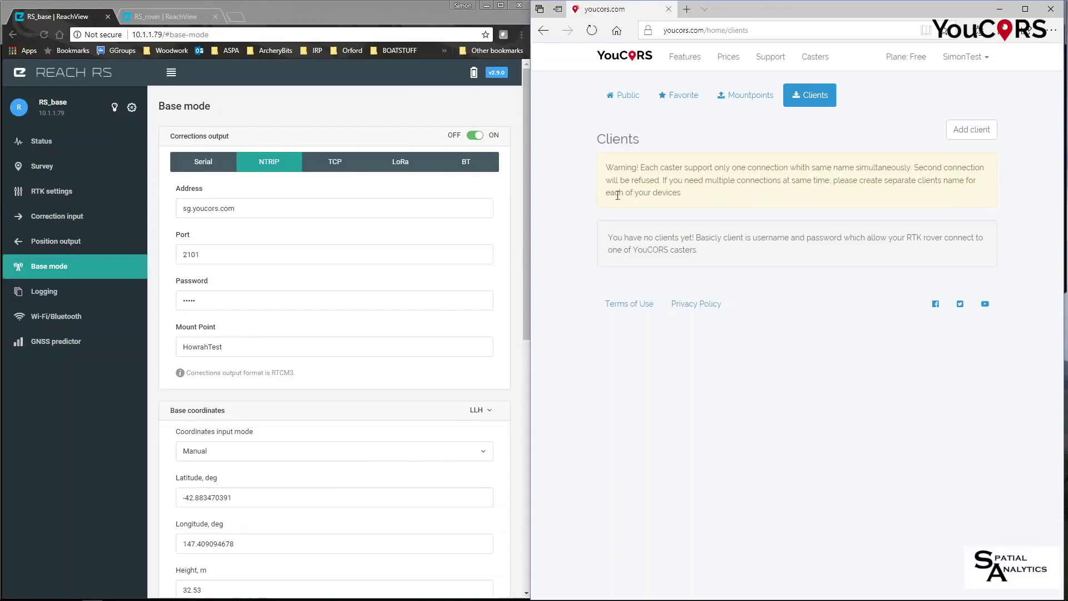
pyautogui.click(747, 100)
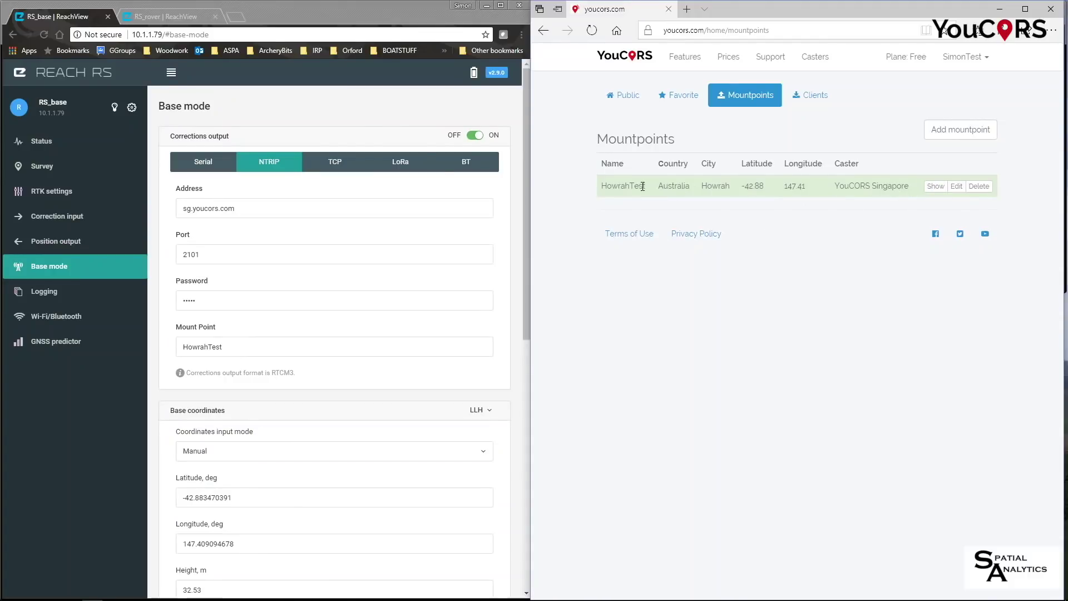
pyautogui.click(939, 188)
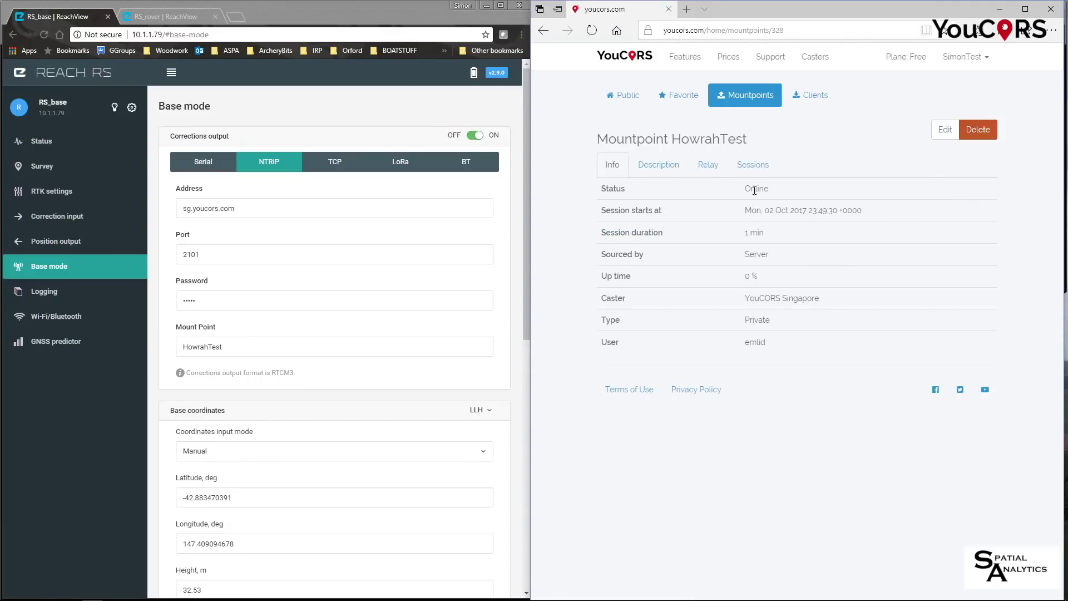
pyautogui.click(749, 167)
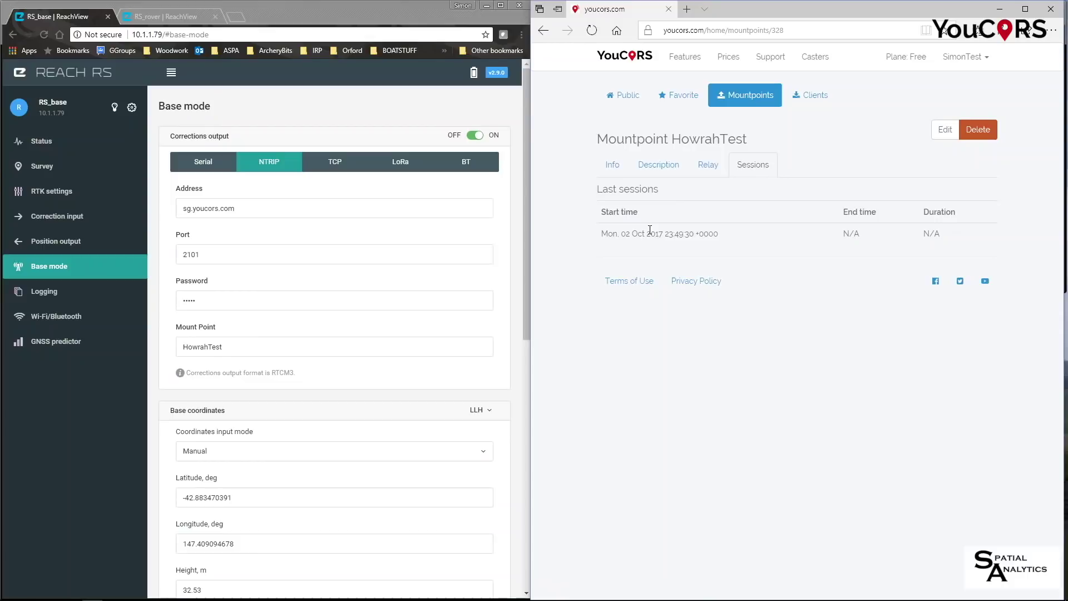
pyautogui.click(816, 95)
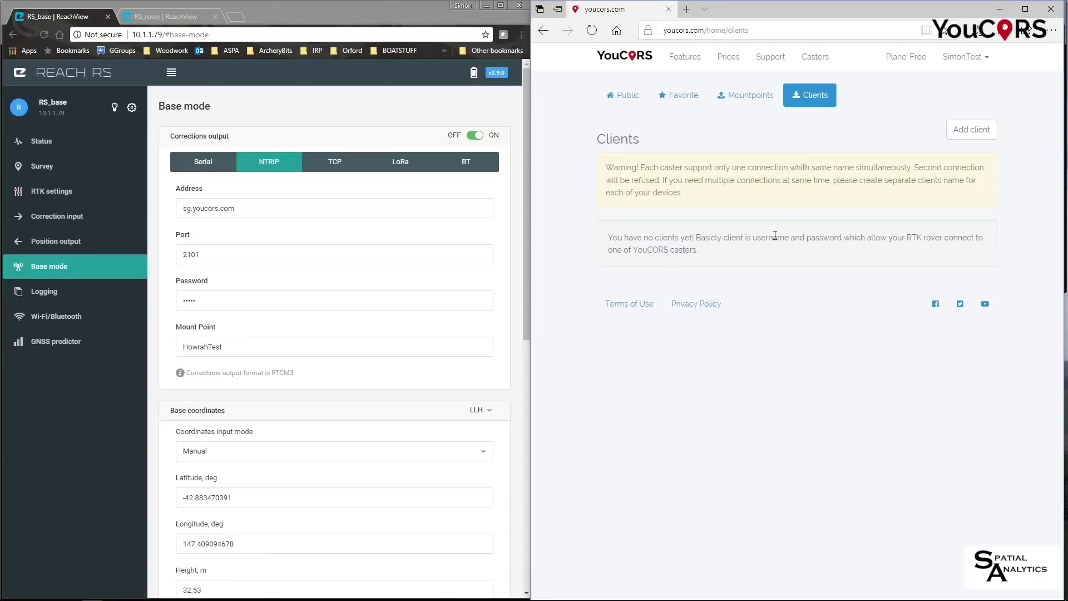
pyautogui.click(970, 131)
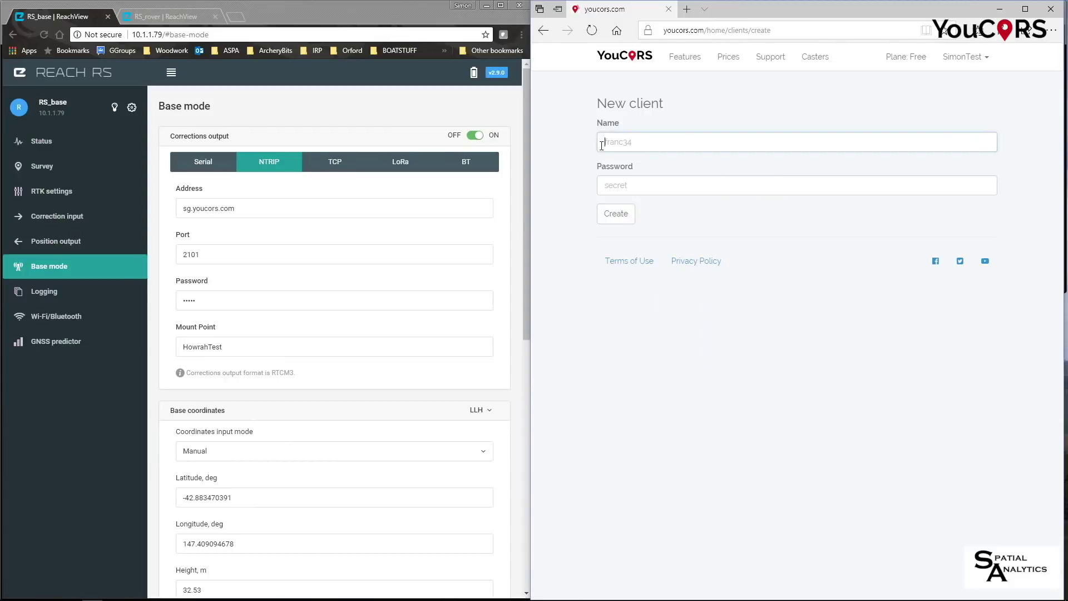
# - Create a YouCORS NTRIP client named emlid with its password for the rover
pyautogui.write('em')
pyautogui.click(617, 188)
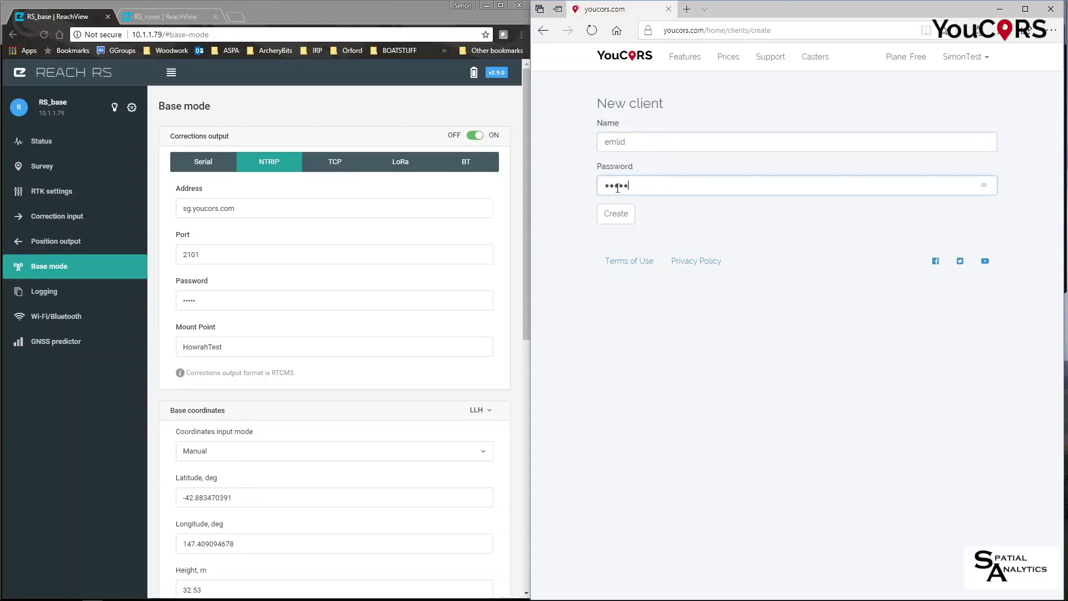
pyautogui.click(622, 217)
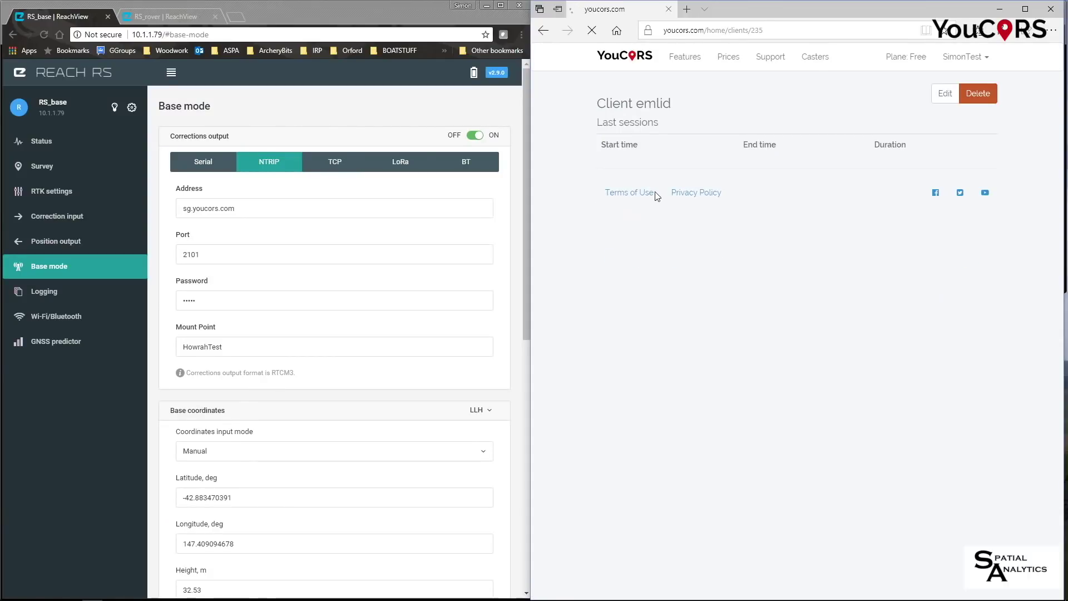
pyautogui.click(155, 16)
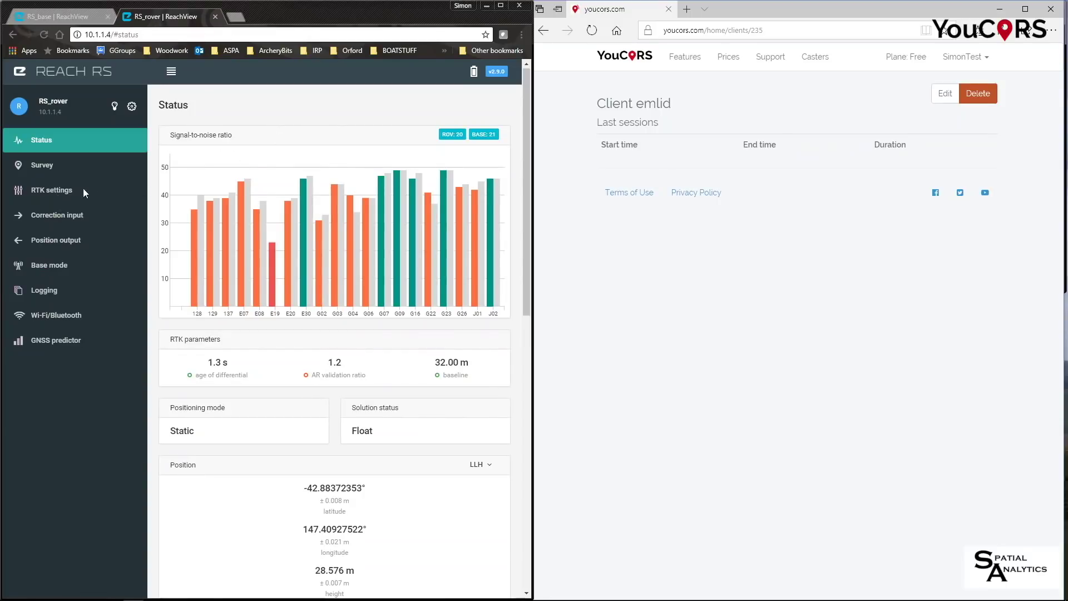
# - Open the rover's Correction input settings and switch the source from LoRa to NTRIP
pyautogui.click(52, 216)
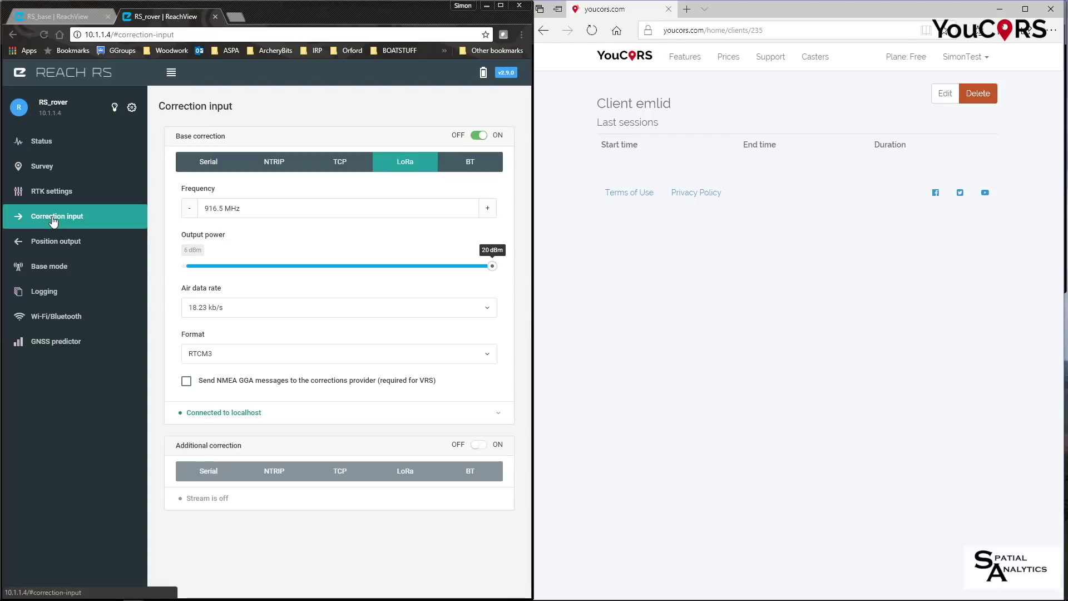
pyautogui.click(39, 142)
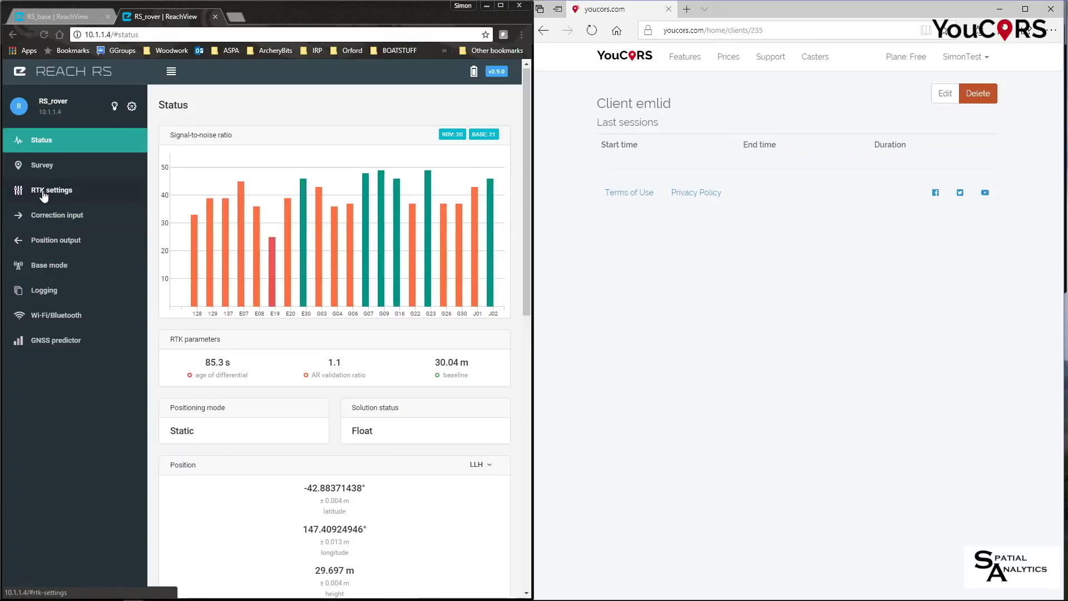
pyautogui.click(48, 218)
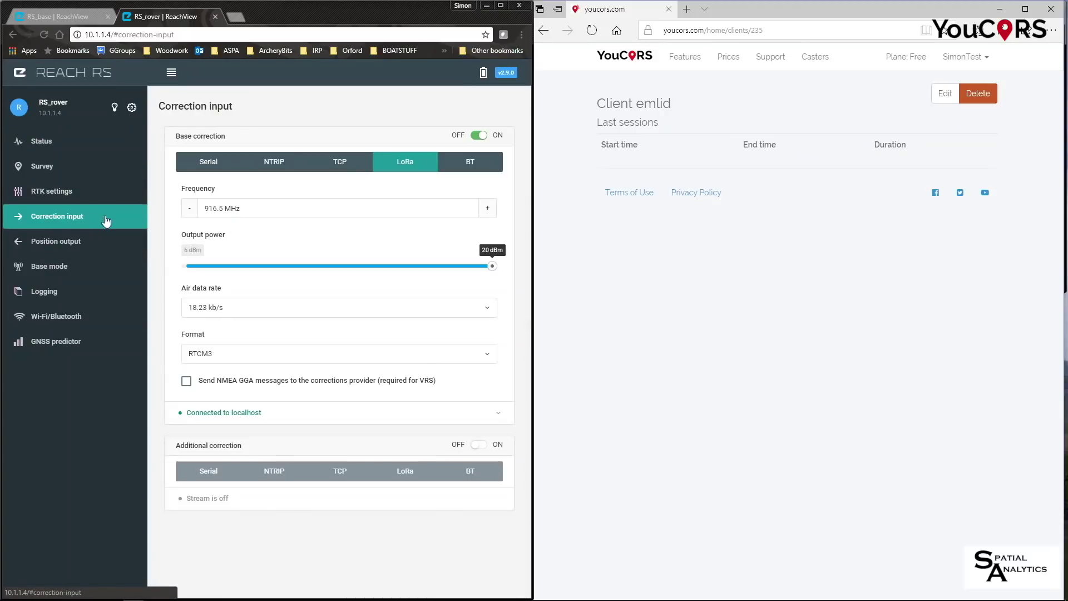
pyautogui.click(277, 164)
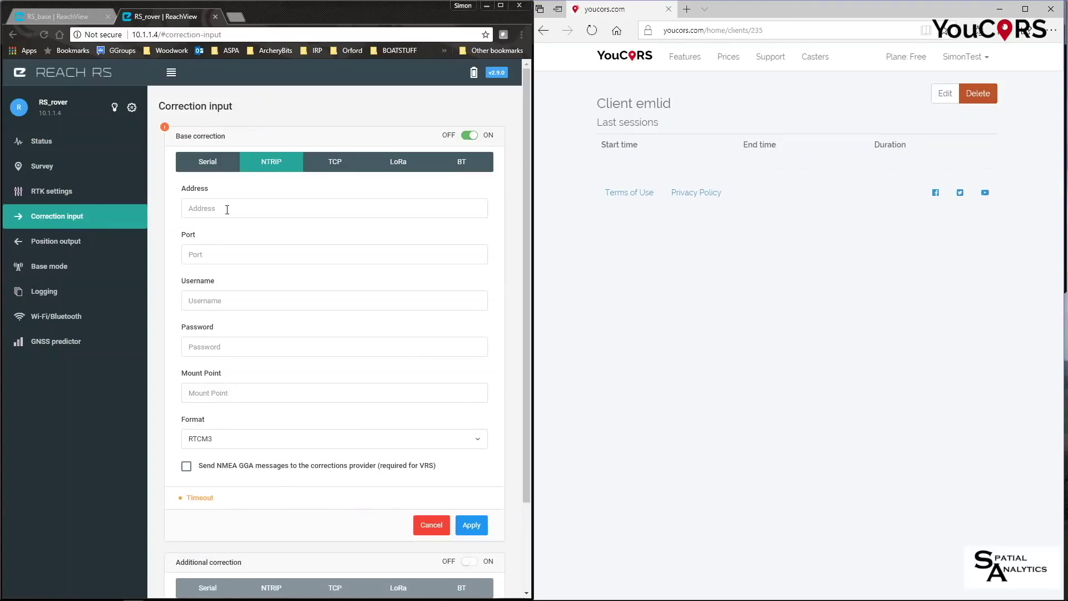
# - Enter caster address sg.youcors.com and port 2101 in the rover's NTRIP input
pyautogui.click(818, 57)
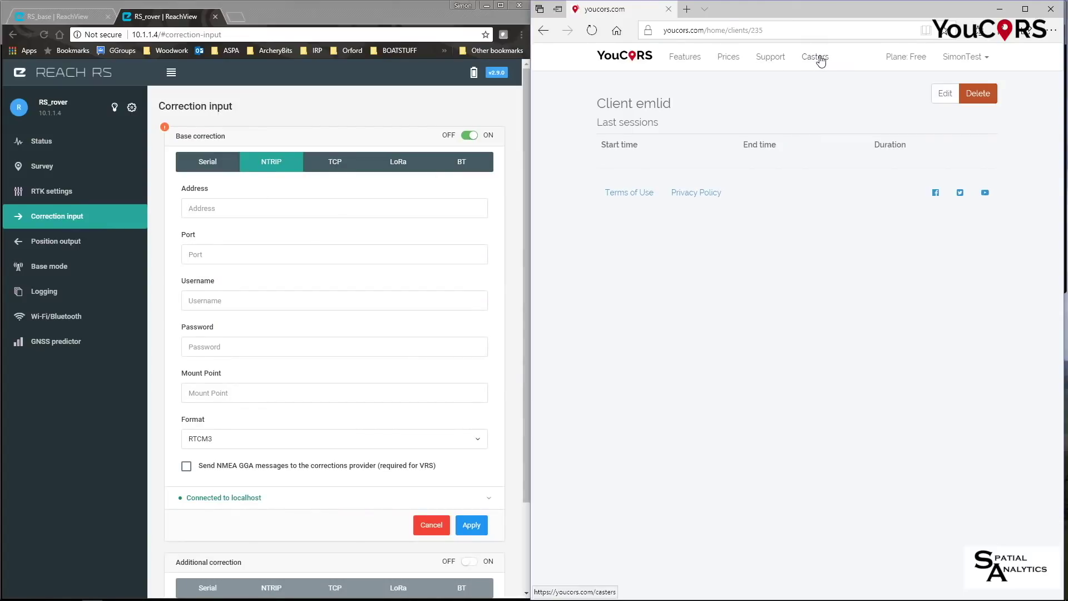
pyautogui.click(203, 213)
pyautogui.write('sg.you')
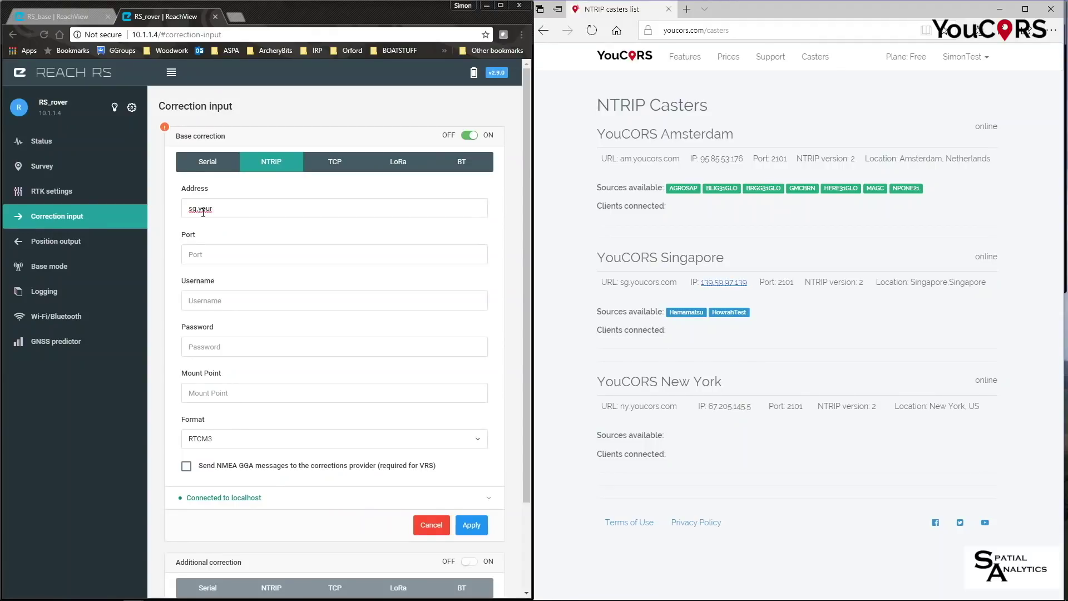
pyautogui.write('cors.com')
pyautogui.click(228, 260)
pyautogui.write('2101')
pyautogui.press('Return')
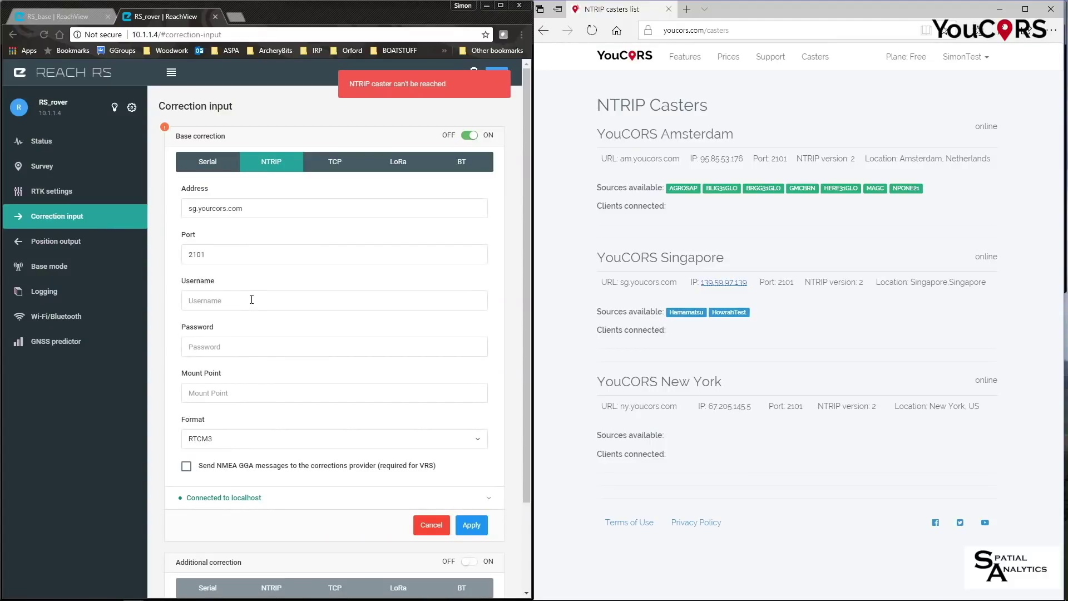
# - Fill in the client username, password and mount point HowrahTest, then apply
pyautogui.write('emlid')
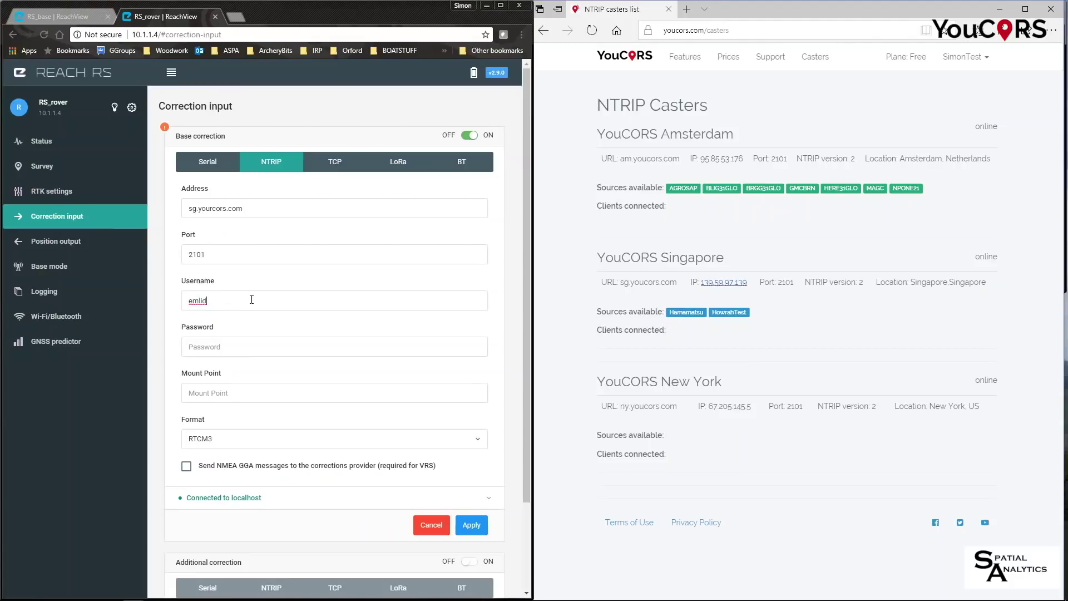
pyautogui.click(234, 341)
pyautogui.click(223, 393)
pyautogui.write('HowrahTest')
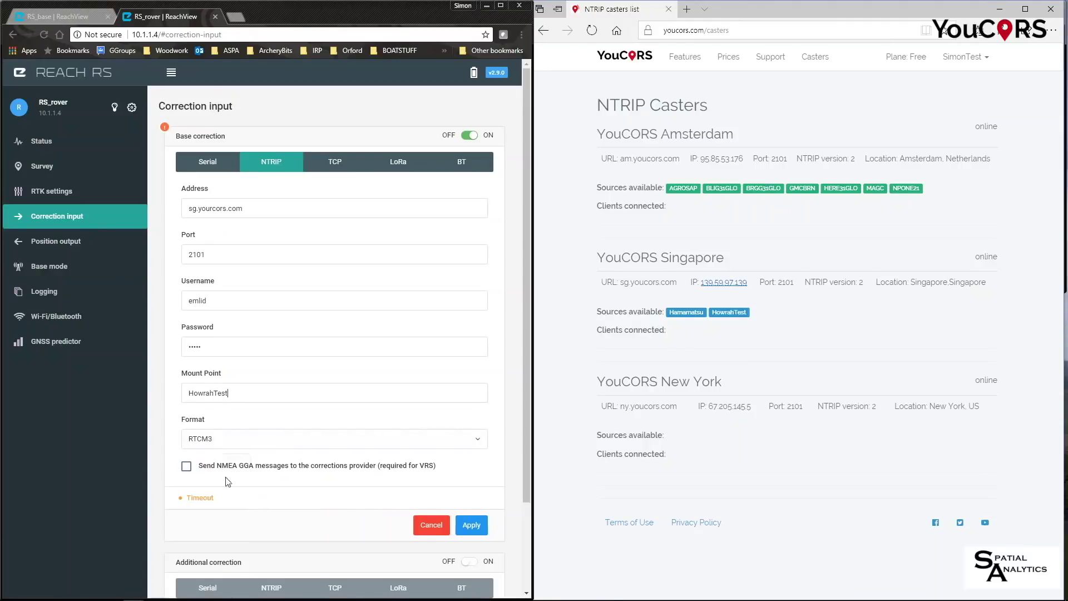
pyautogui.click(466, 523)
# - Remove the extra 'r' from the caster address and apply the settings again
pyautogui.moveTo(428, 599)
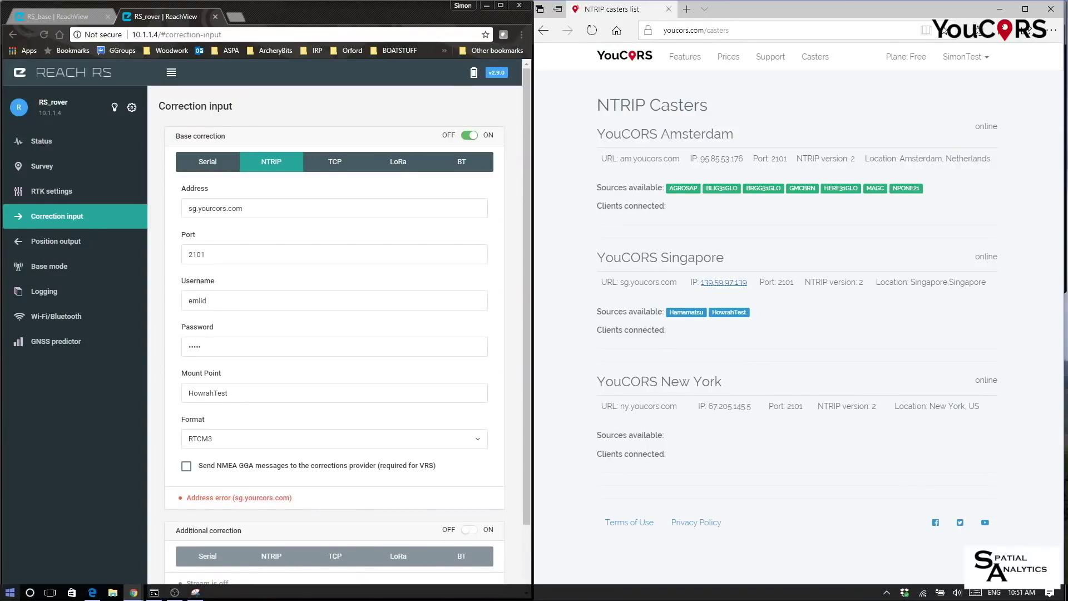
pyautogui.click(214, 208)
pyautogui.press('BackSpace')
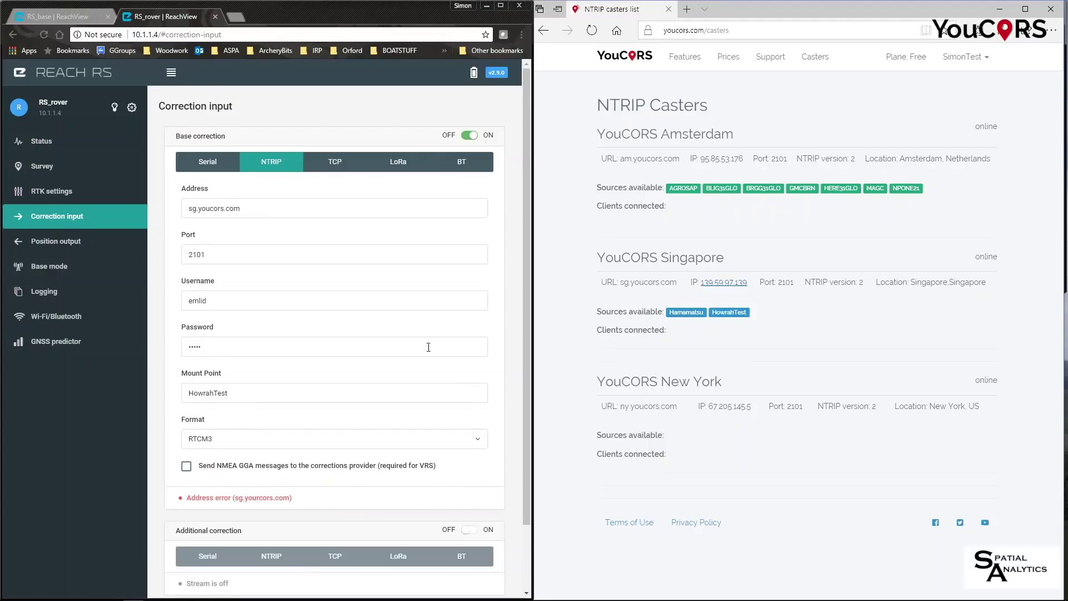
pyautogui.click(258, 243)
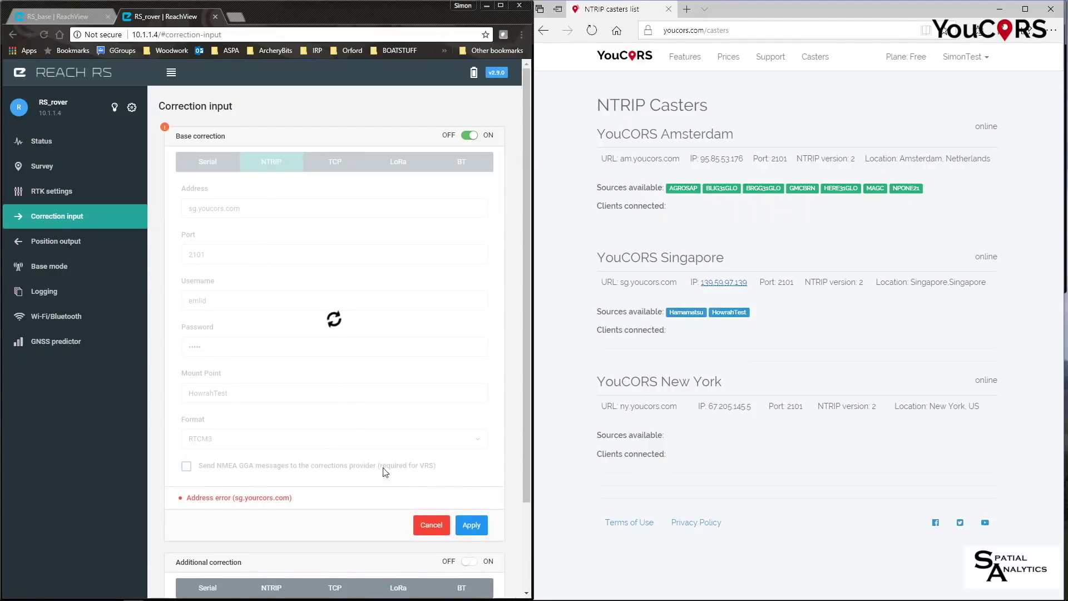
# - Apply the rover's NTRIP input and confirm Status shows connected to sg.youcors.com/HowrahTest
pyautogui.click(472, 514)
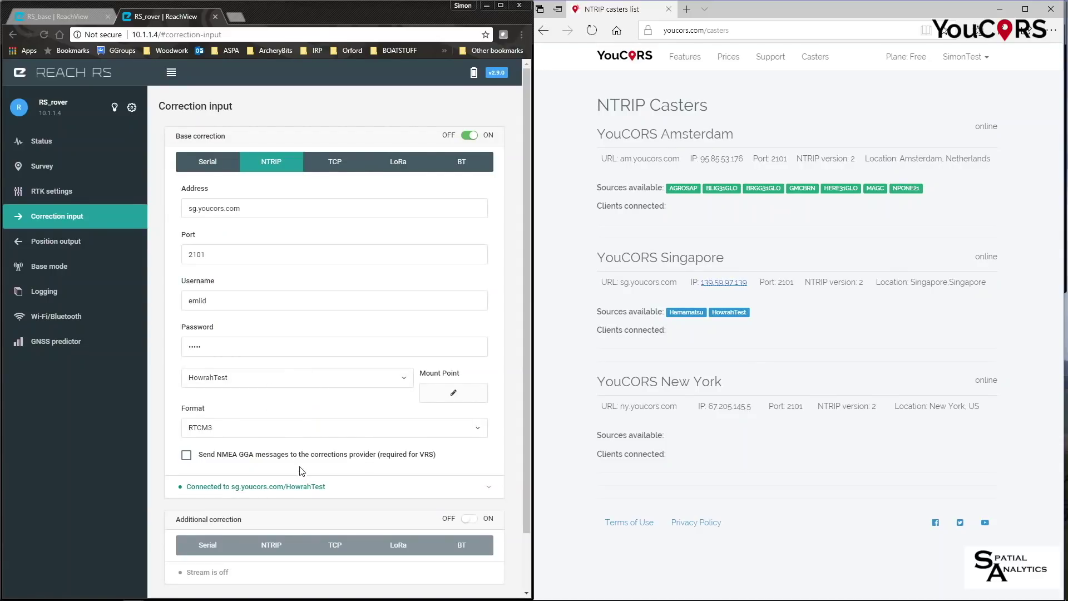
pyautogui.click(44, 148)
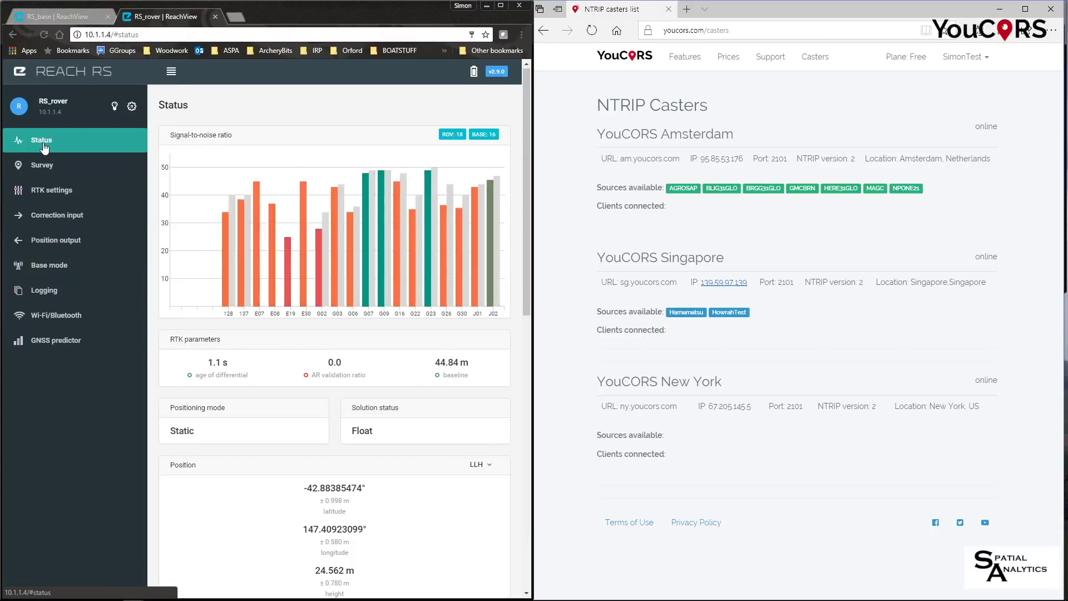